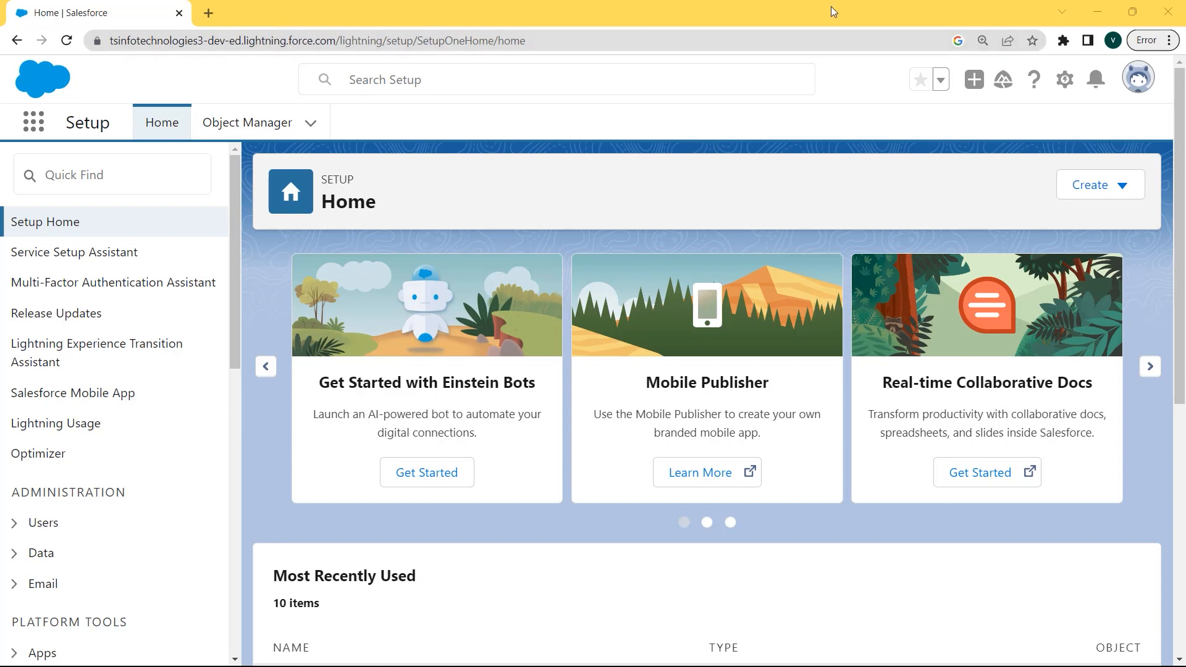
# Open Setup, find Mass Transfer Records by searching for "Mass transfer", and open the Transfer Accounts page
pyautogui.click(1065, 83)
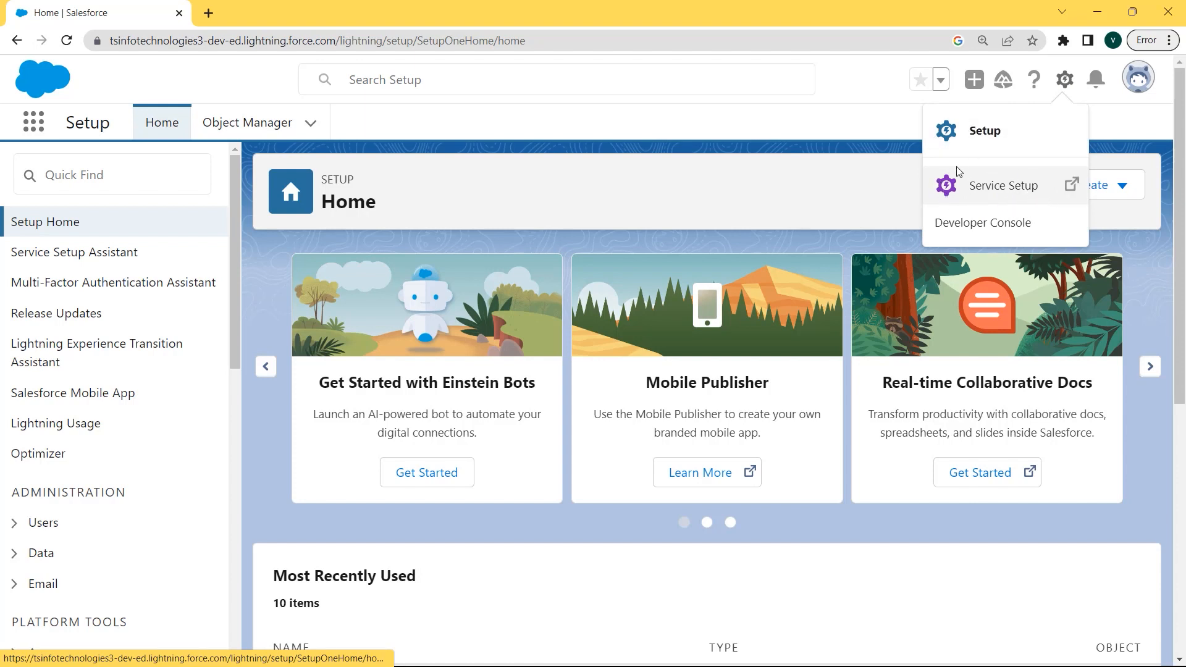
pyautogui.click(969, 129)
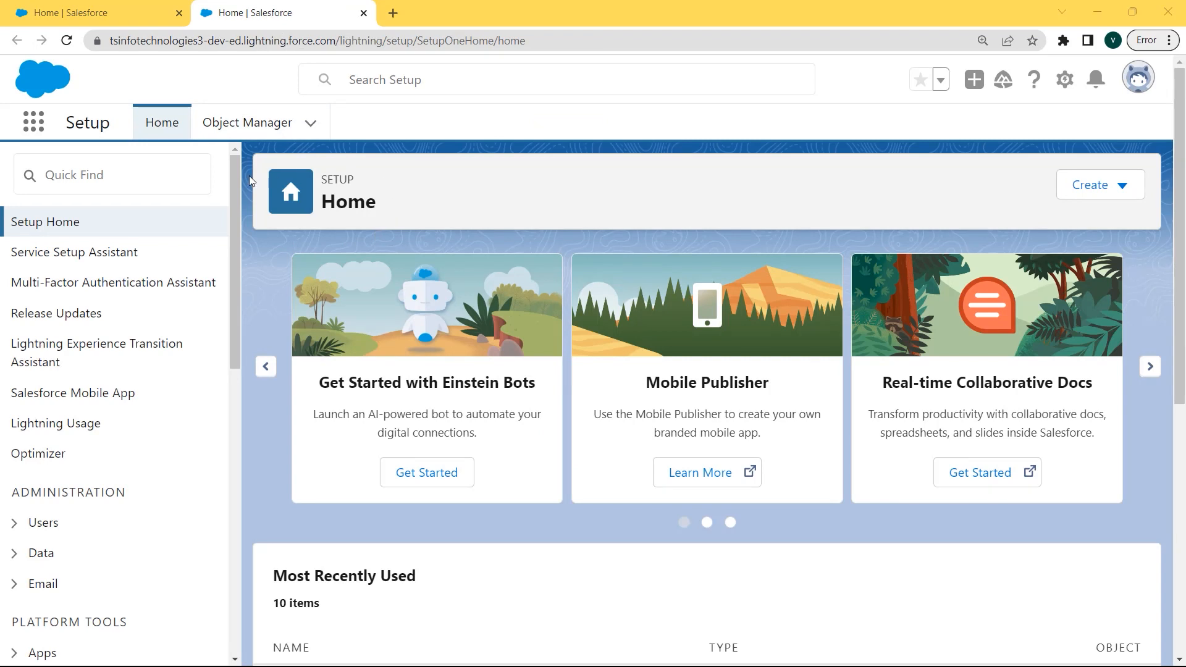
pyautogui.click(123, 179)
pyautogui.write('Mass transfer')
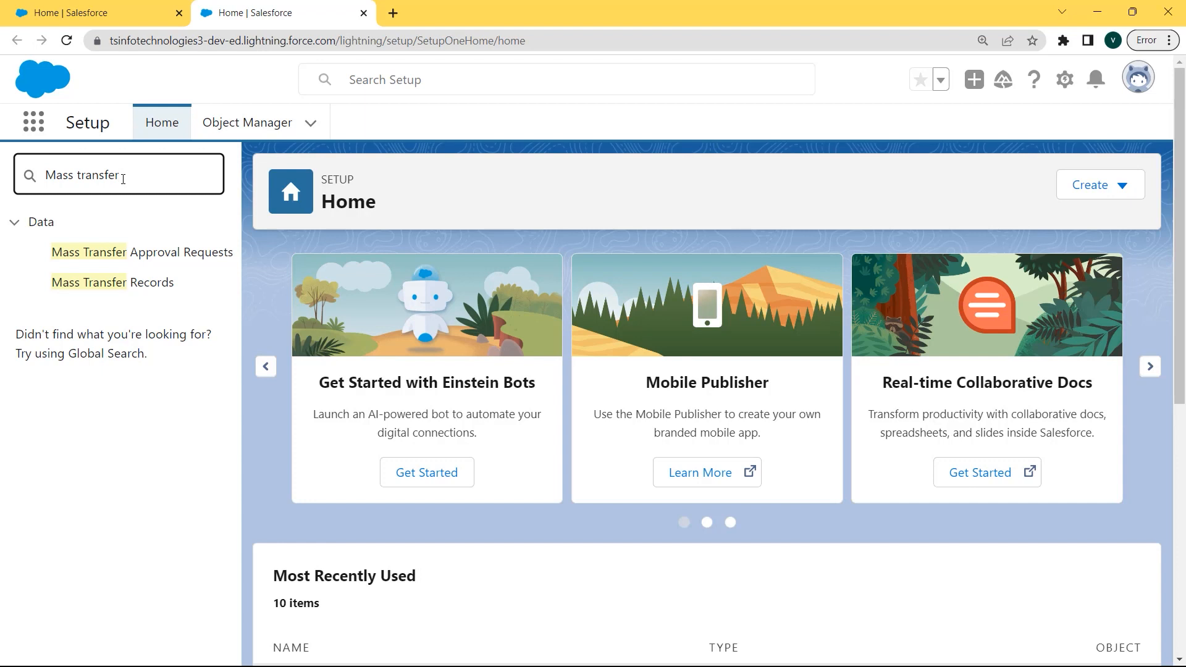
pyautogui.click(105, 287)
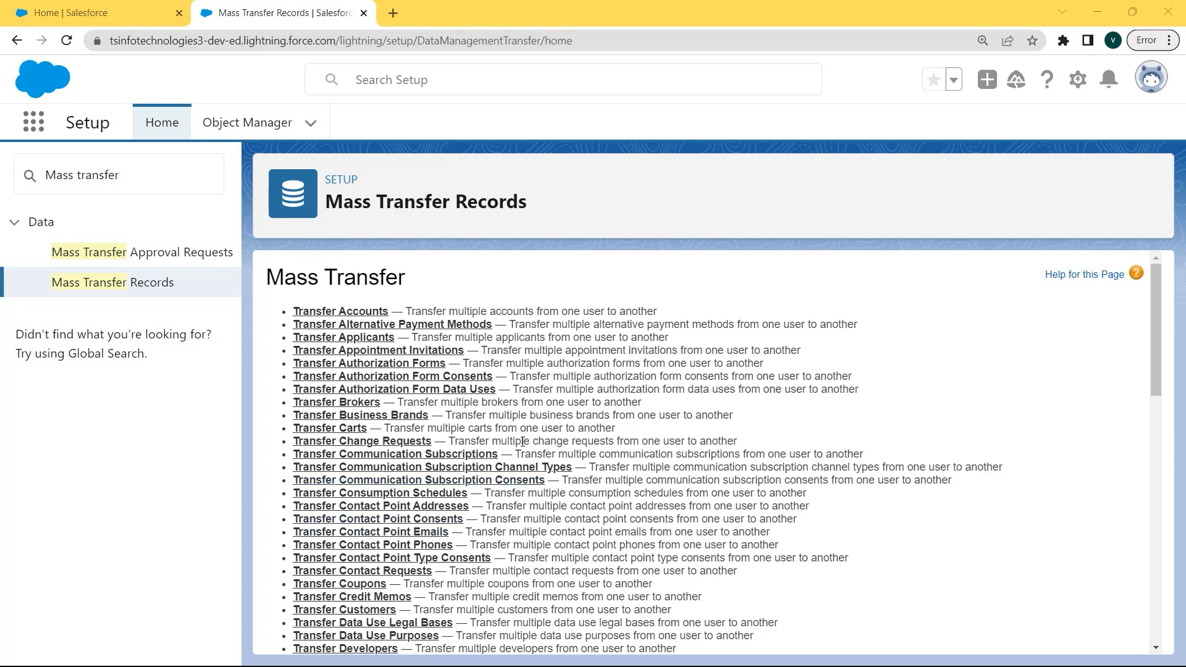
pyautogui.click(328, 312)
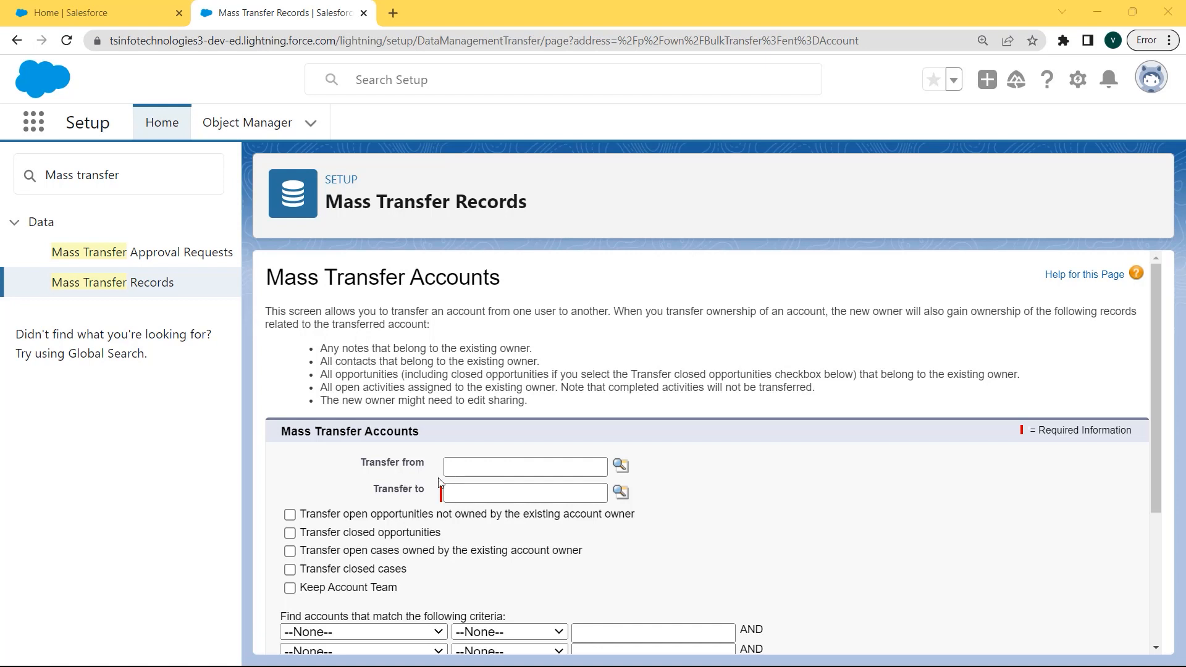
# Look up the transfer users, setting Transfer from to the logged-in user and Transfer to to Integration User
pyautogui.click(621, 466)
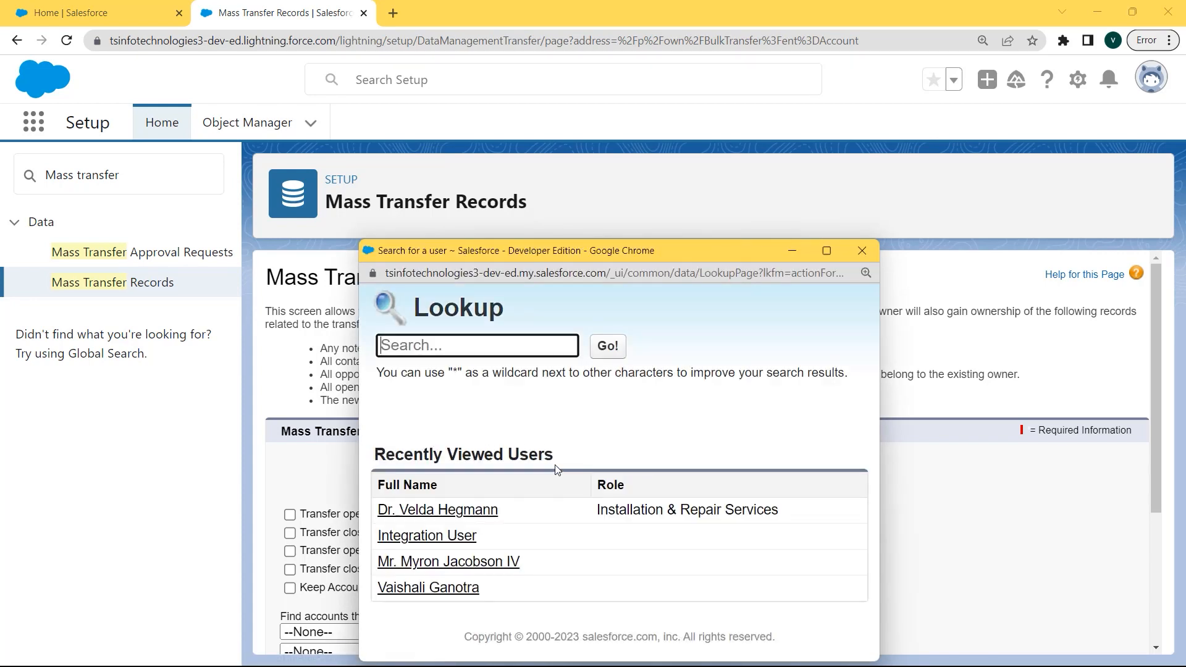
pyautogui.click(455, 592)
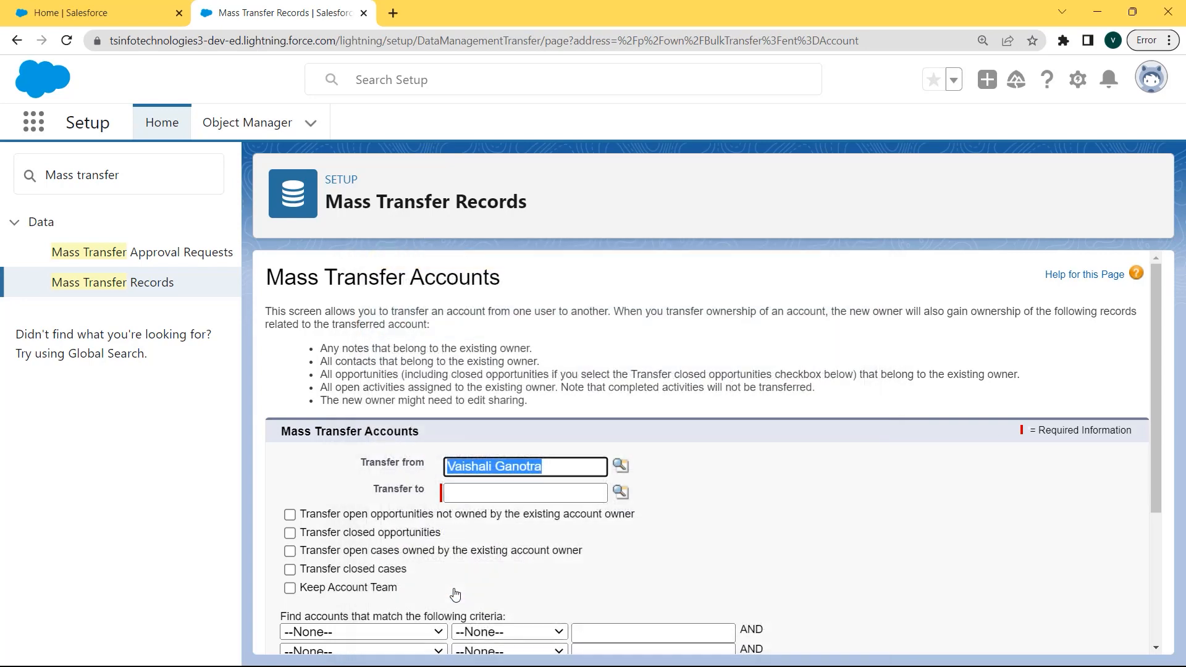
pyautogui.click(513, 497)
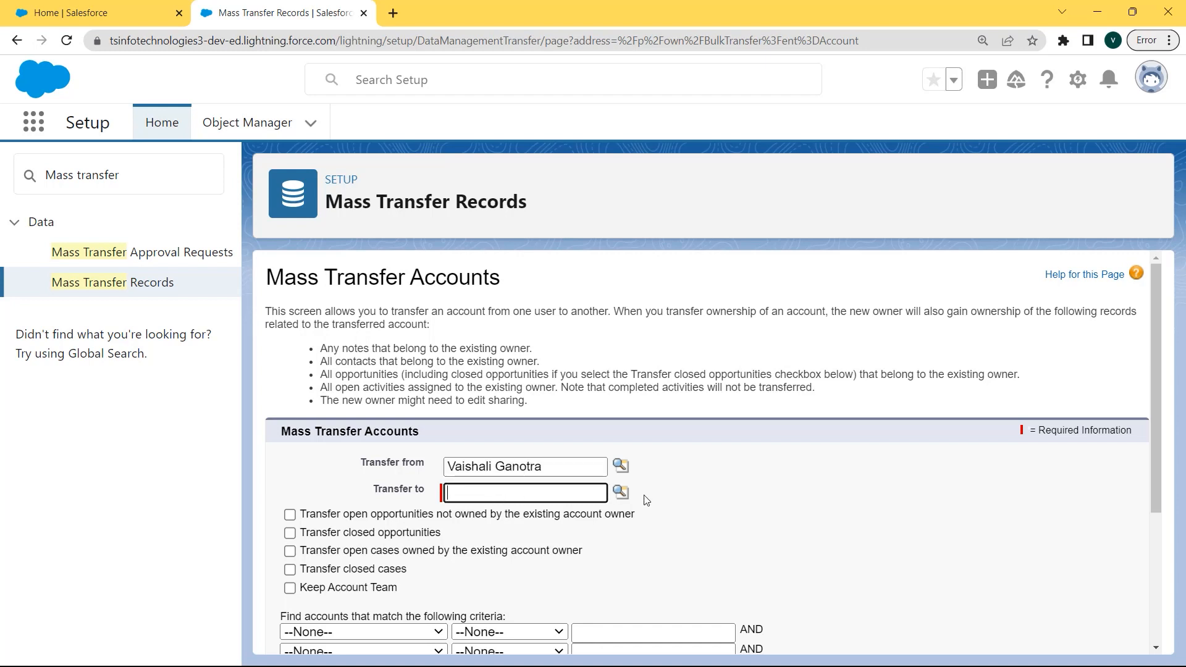
pyautogui.click(620, 494)
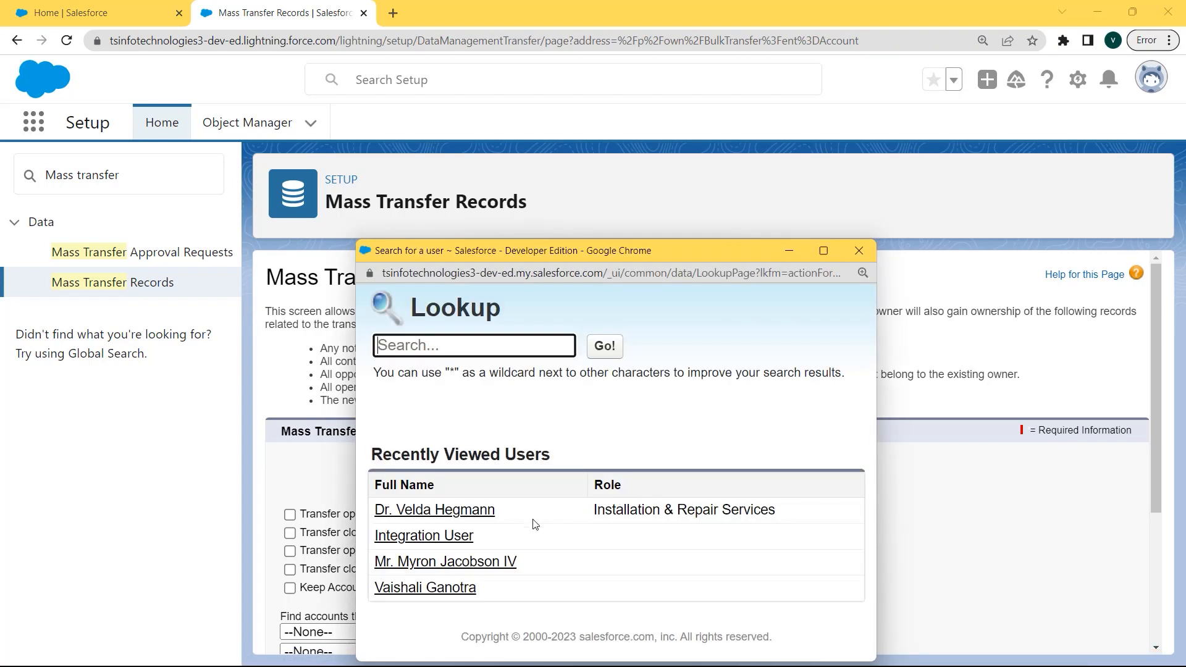
pyautogui.click(435, 537)
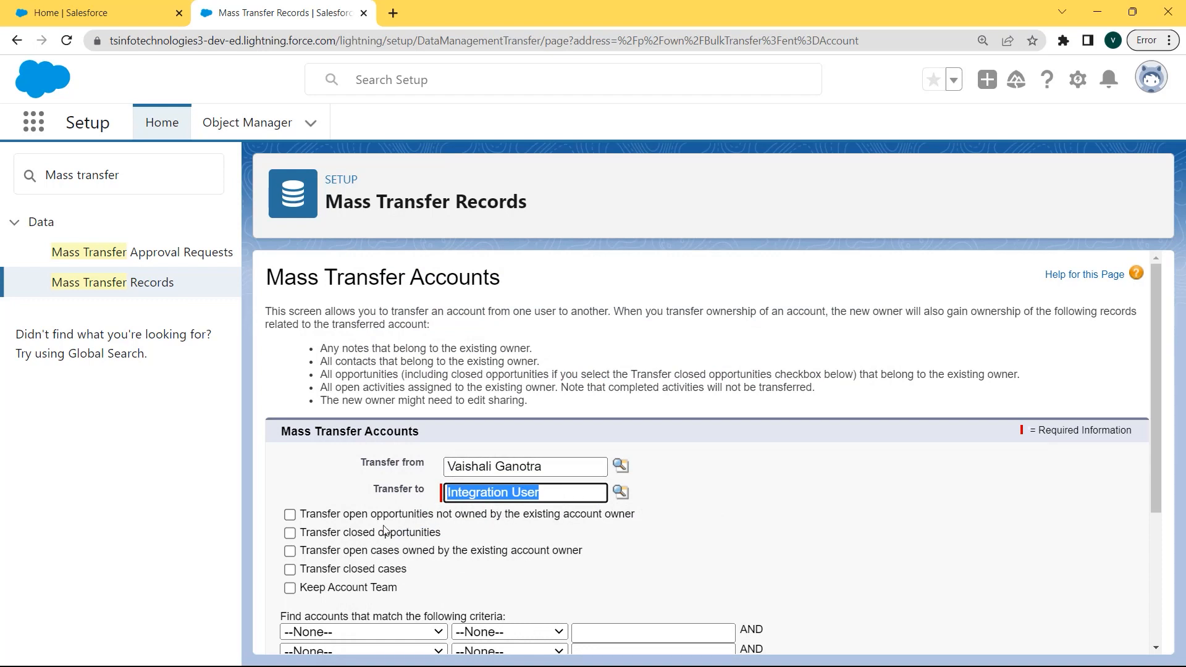
# Enable all five transfer options, covering open and closed opportunities, open and closed cases, and Keep Account Team
pyautogui.click(290, 516)
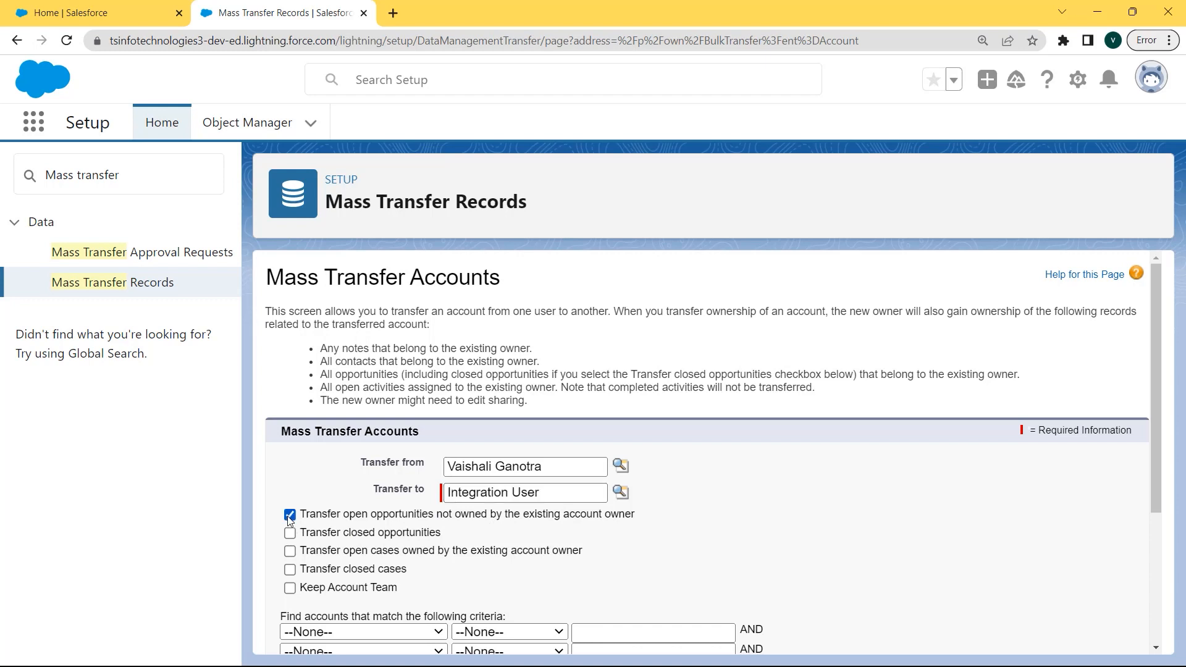
pyautogui.click(290, 551)
pyautogui.click(289, 571)
pyautogui.click(290, 589)
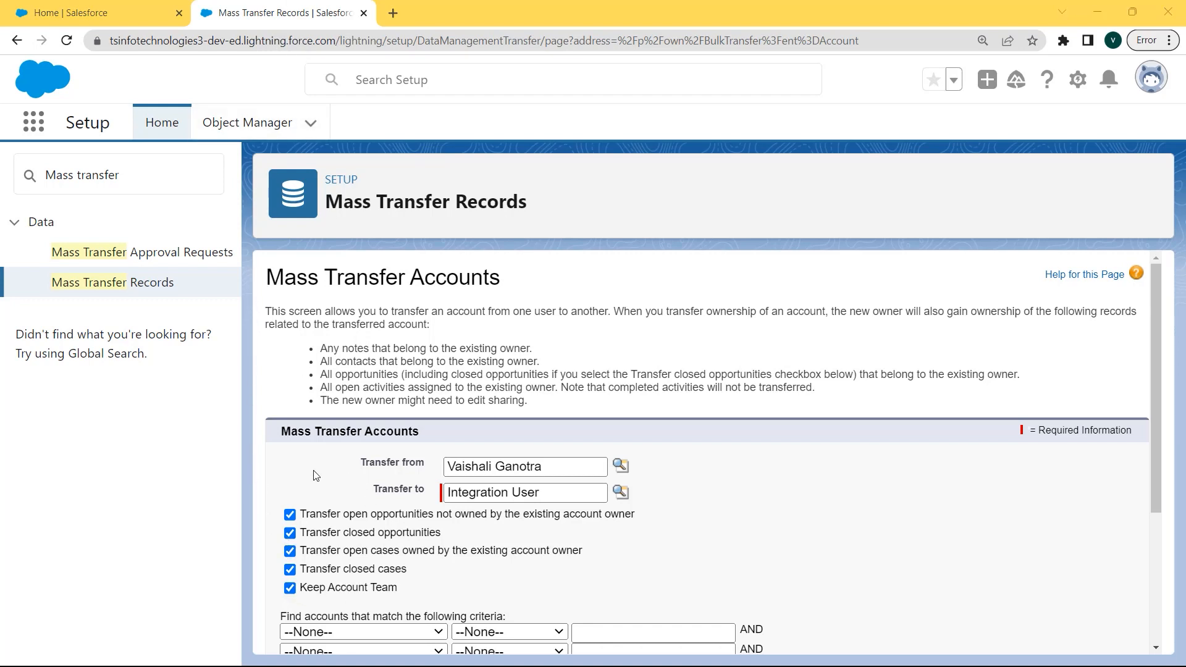
# Find the accounts to transfer using the criterion Type equals Customer - Direct
pyautogui.click(377, 631)
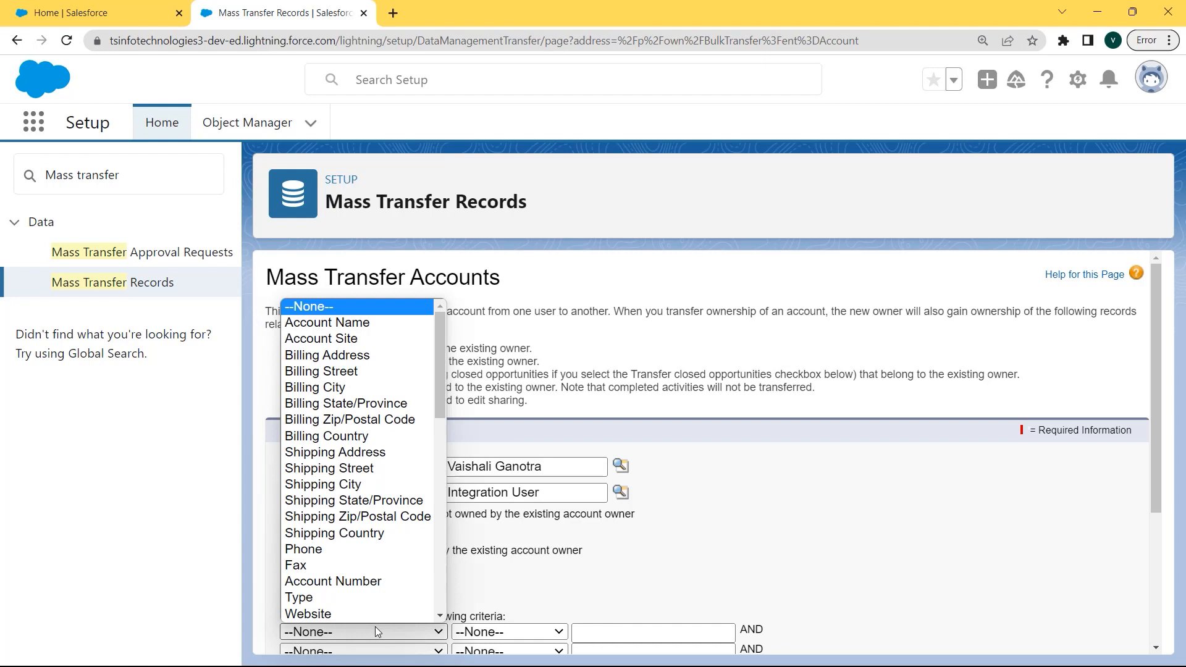
pyautogui.scroll(-1, 371, 606)
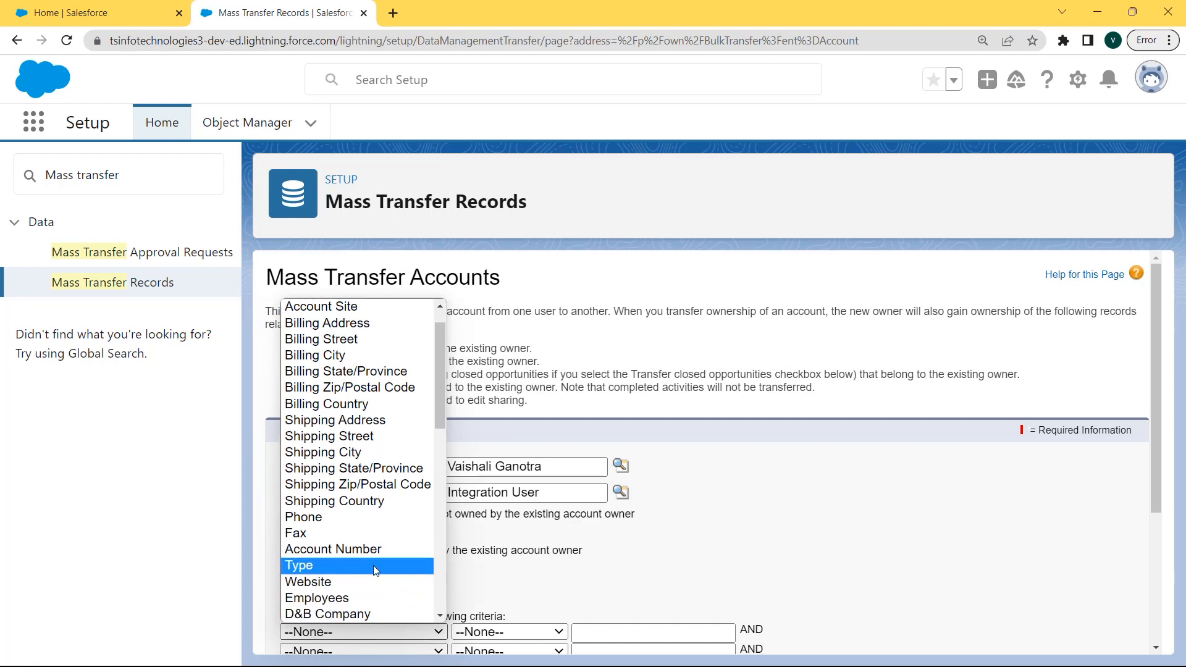
pyautogui.click(373, 566)
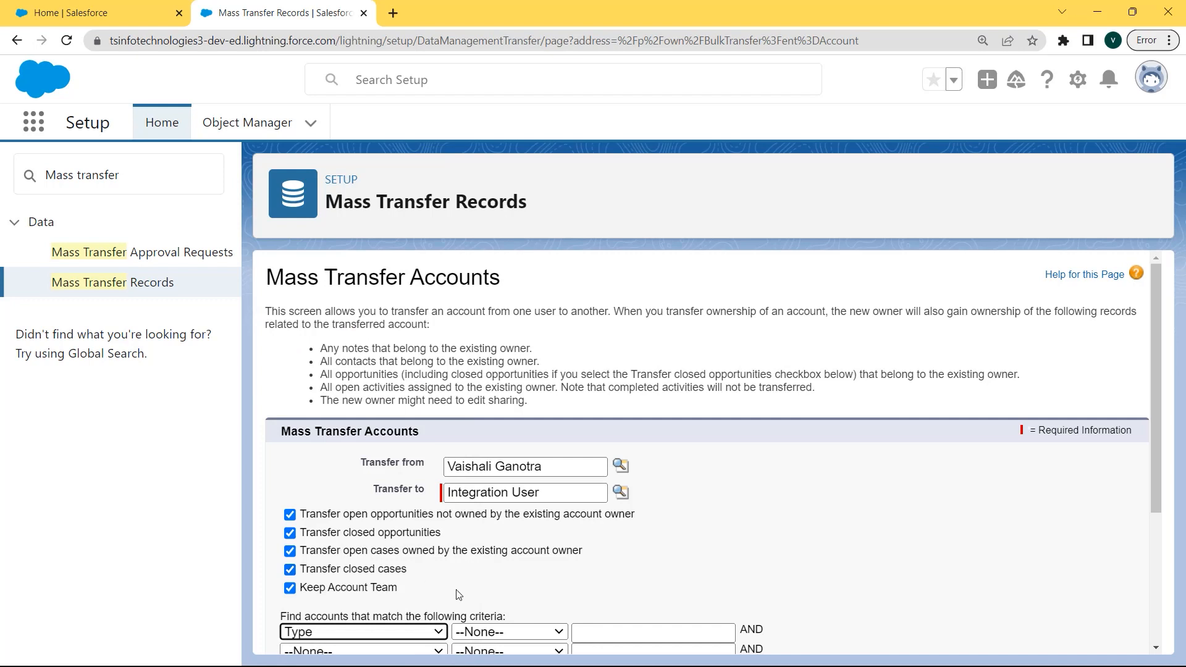
pyautogui.click(499, 630)
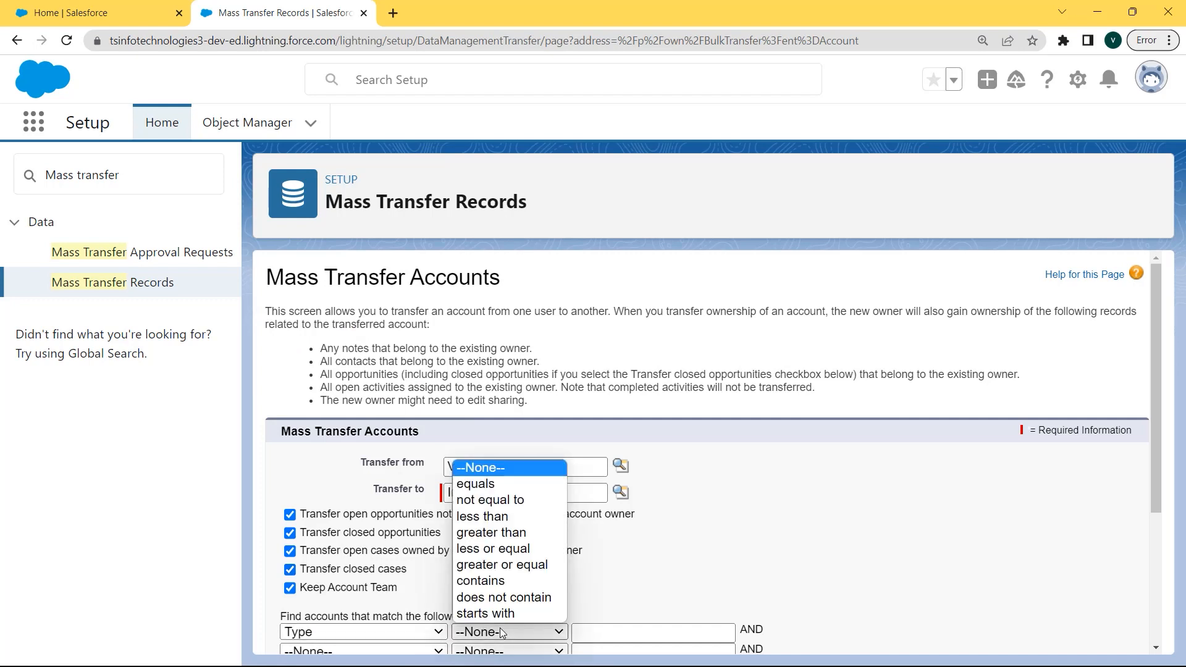
pyautogui.click(518, 487)
pyautogui.click(630, 635)
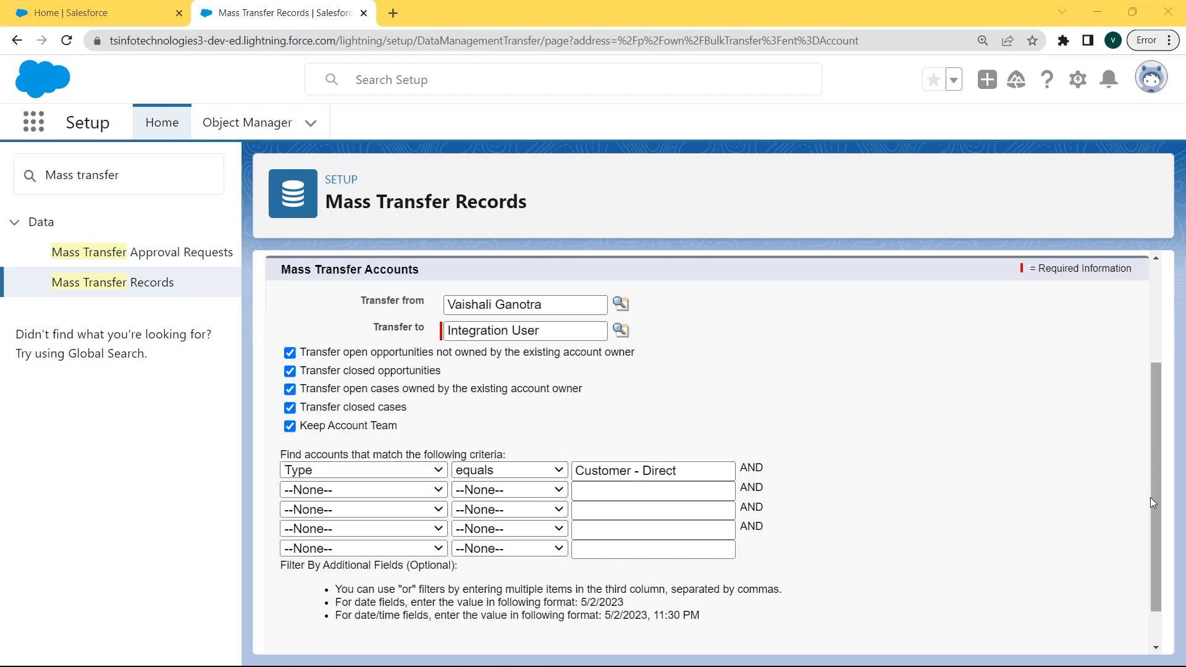
pyautogui.scroll(-1, 1155, 494)
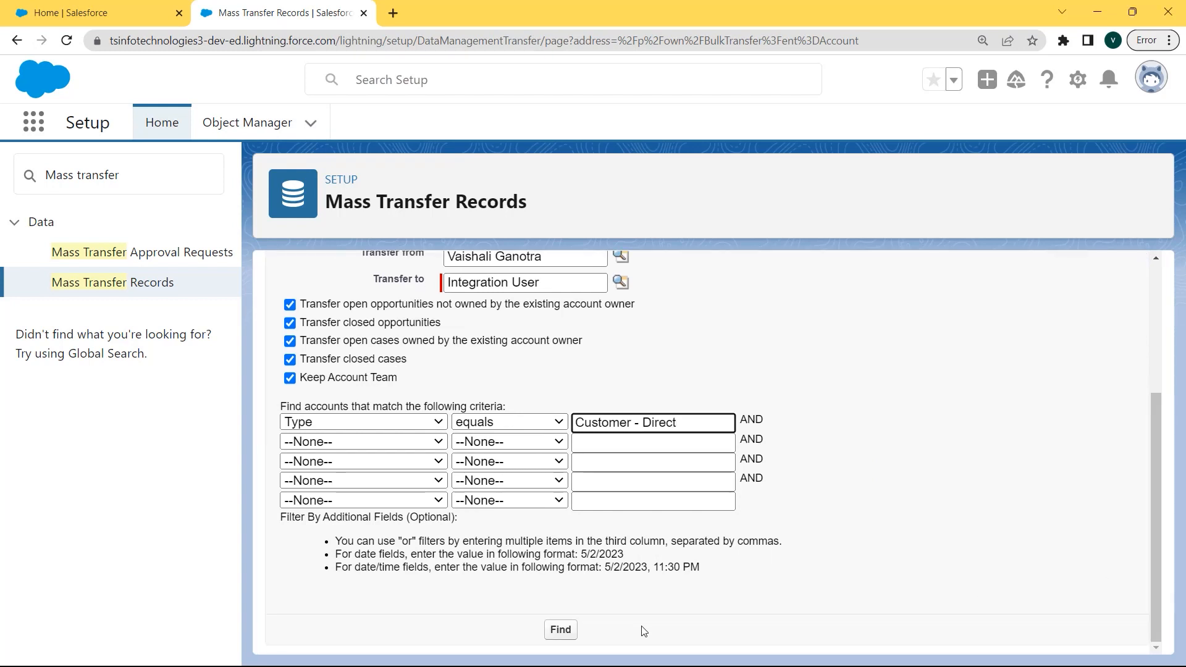
pyautogui.click(560, 631)
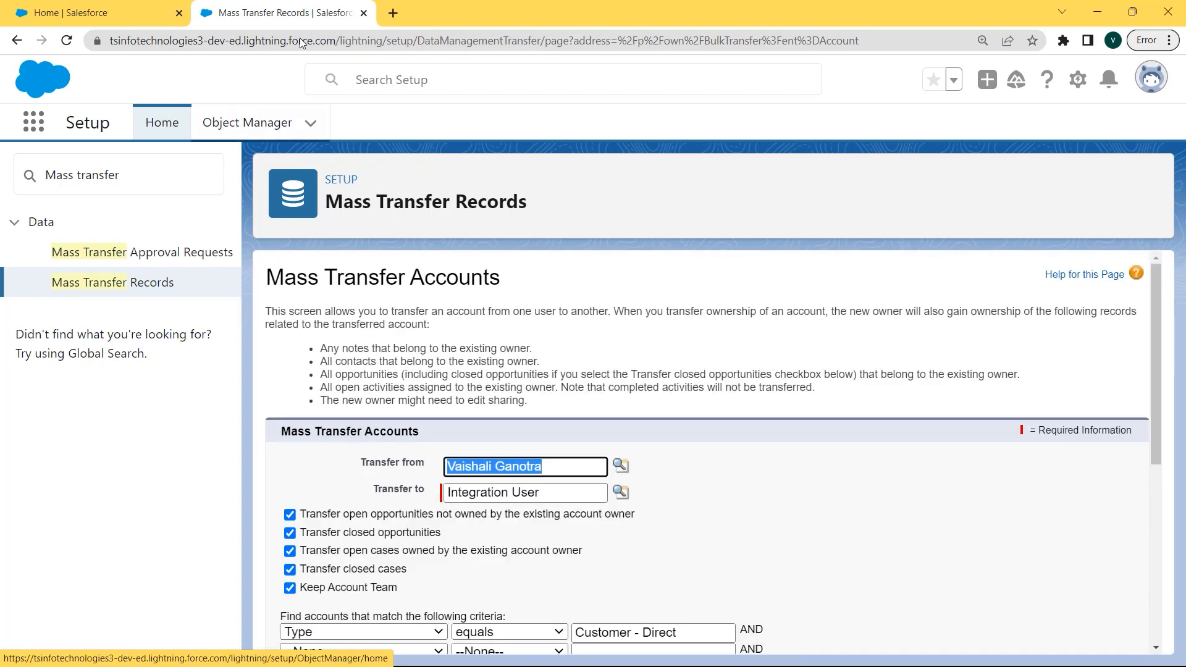
# Select Burlington Textiles Corp of America, Edge Communications and United Oil & Gas, Singapore, and transfer them to the new owner
pyautogui.scroll(-5, 413, 401)
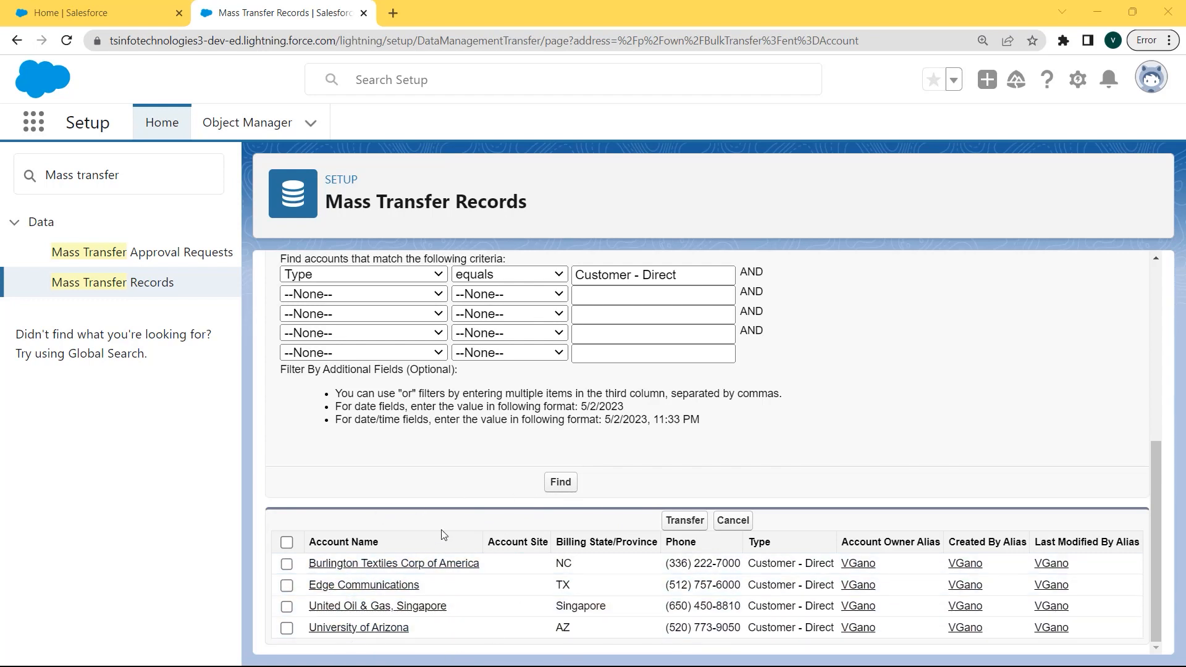
pyautogui.click(287, 565)
pyautogui.click(287, 587)
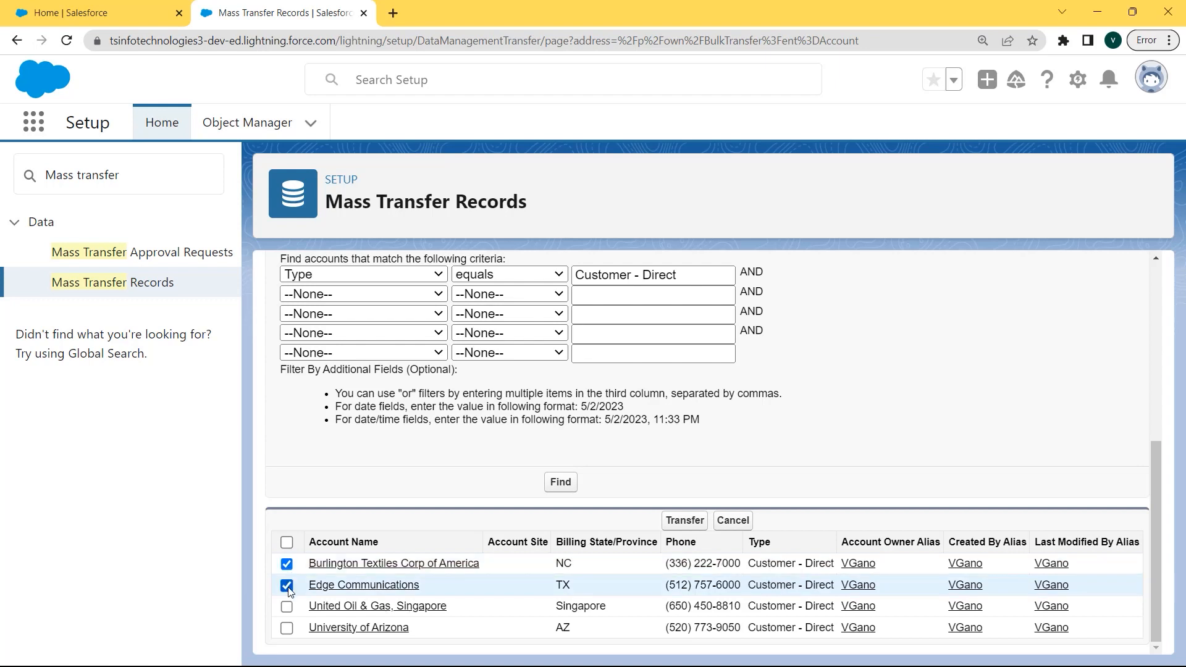
pyautogui.click(287, 608)
pyautogui.click(683, 520)
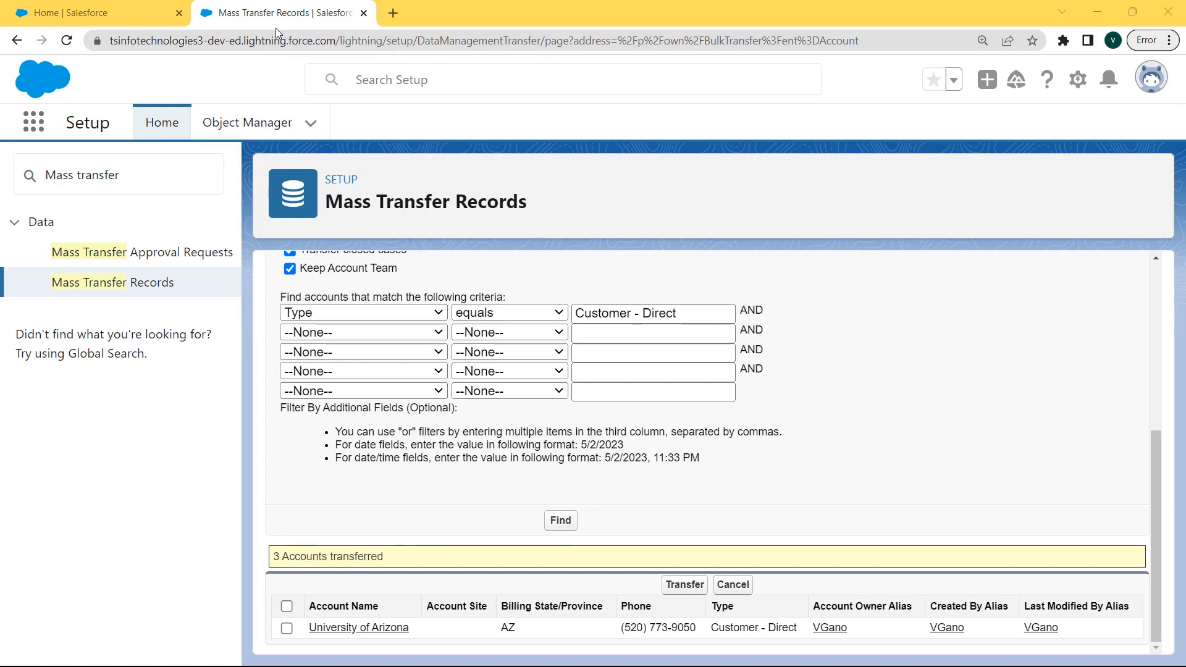
# Open the Accounts list in the Sales app to check the owners of the transferred accounts
pyautogui.click(35, 123)
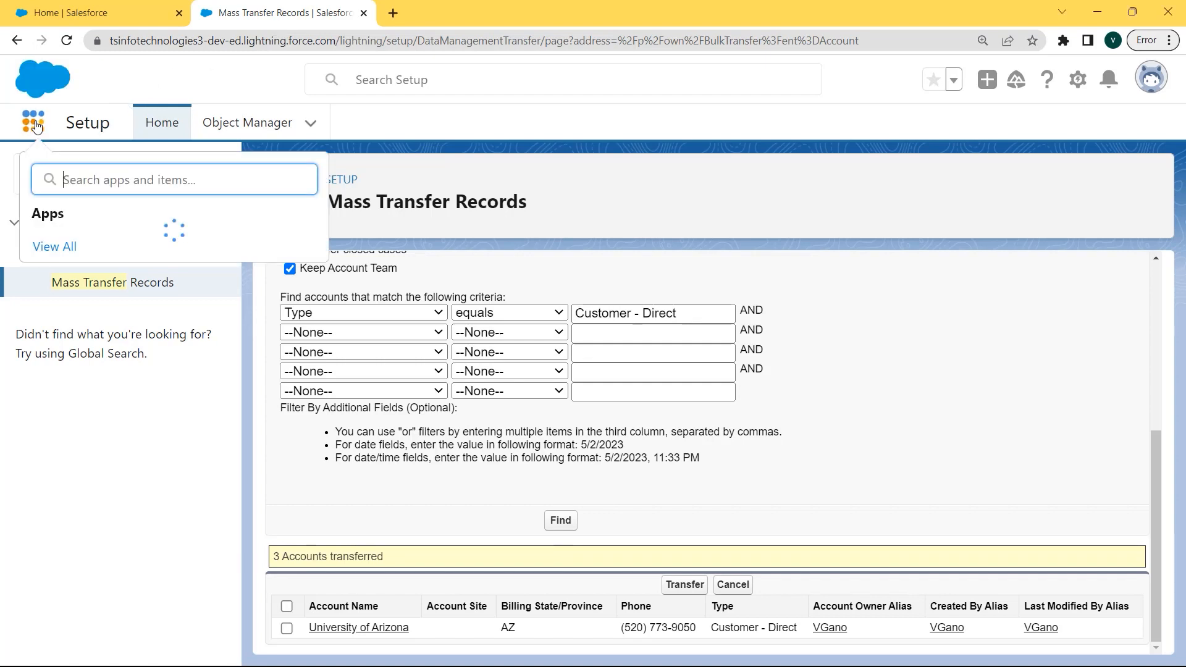
pyautogui.write('Sales')
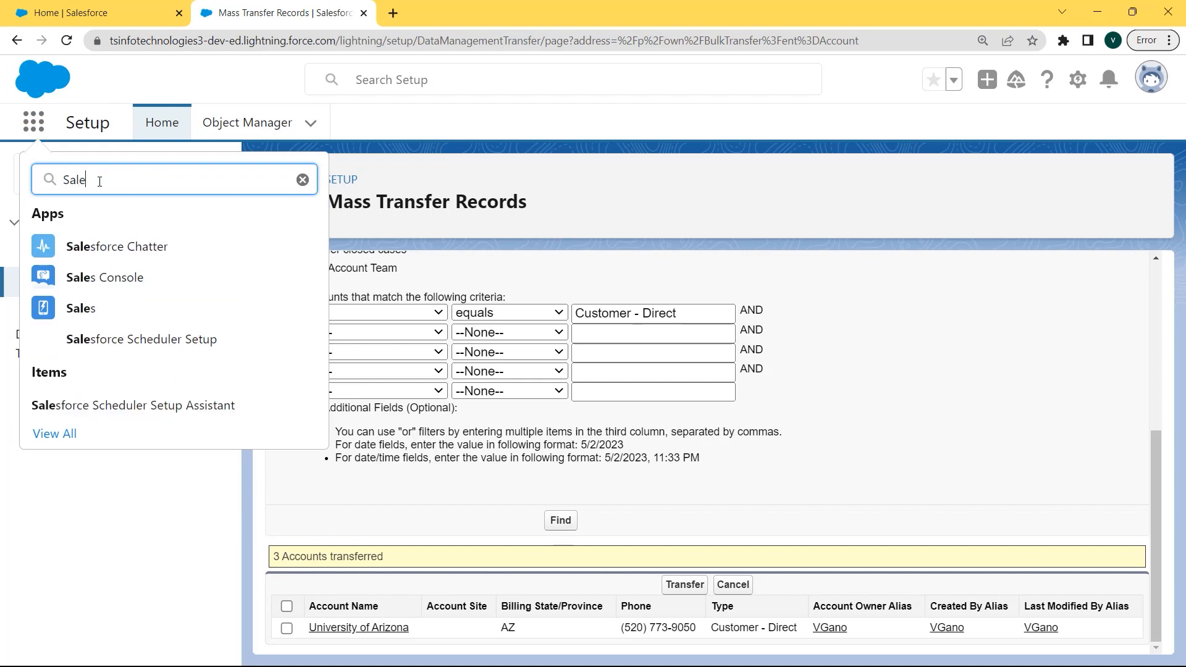
pyautogui.click(81, 309)
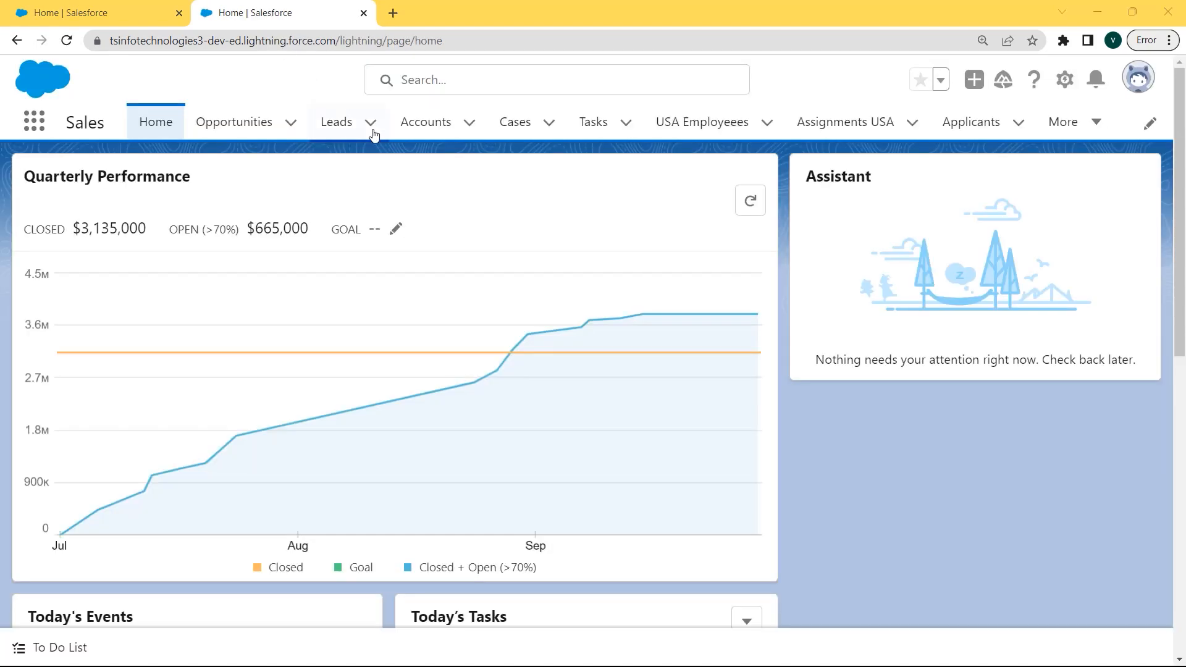
pyautogui.click(439, 133)
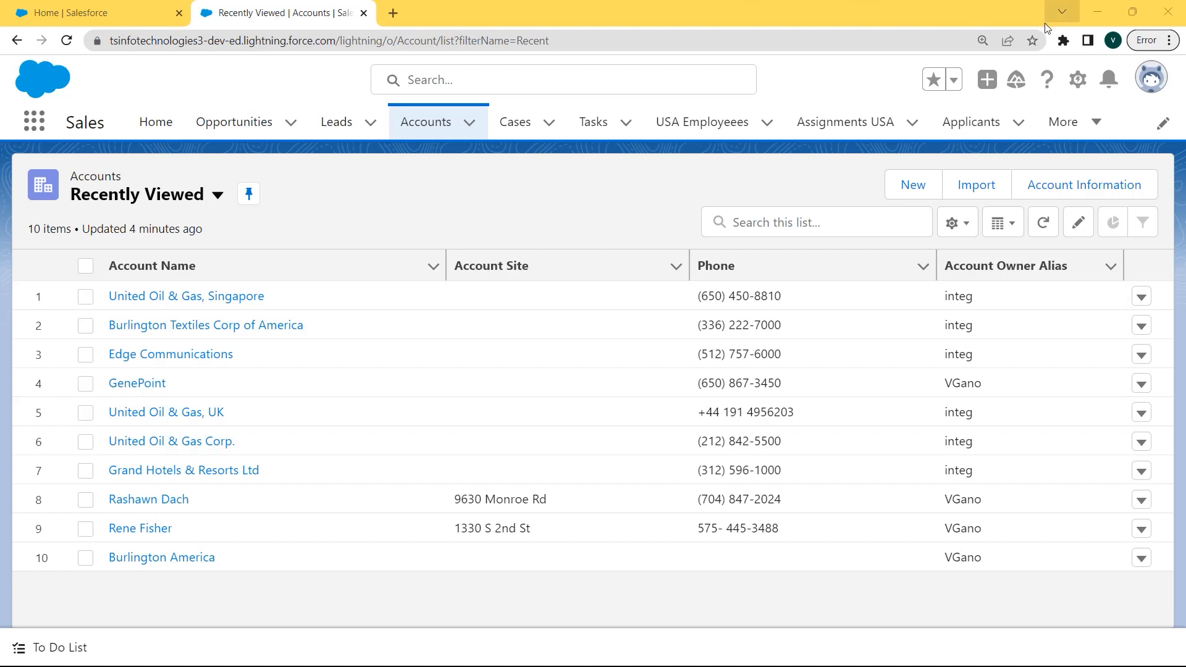
# Switch to Salesforce Classic and open its Setup page
pyautogui.click(1147, 87)
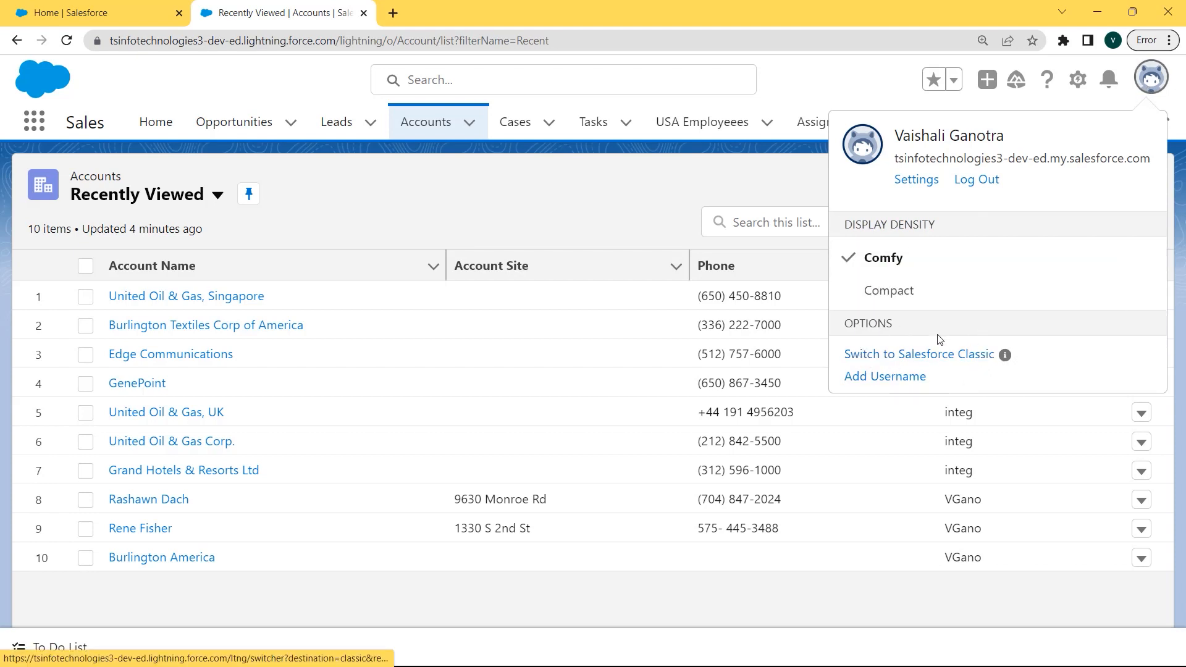
pyautogui.click(924, 356)
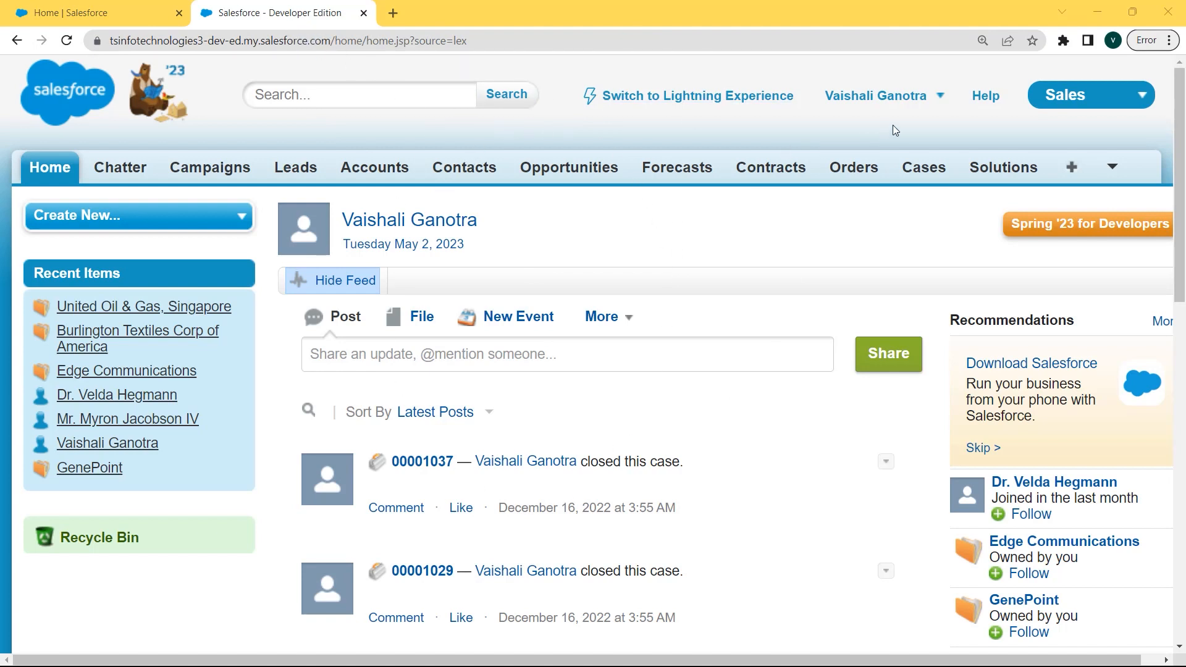
pyautogui.click(939, 102)
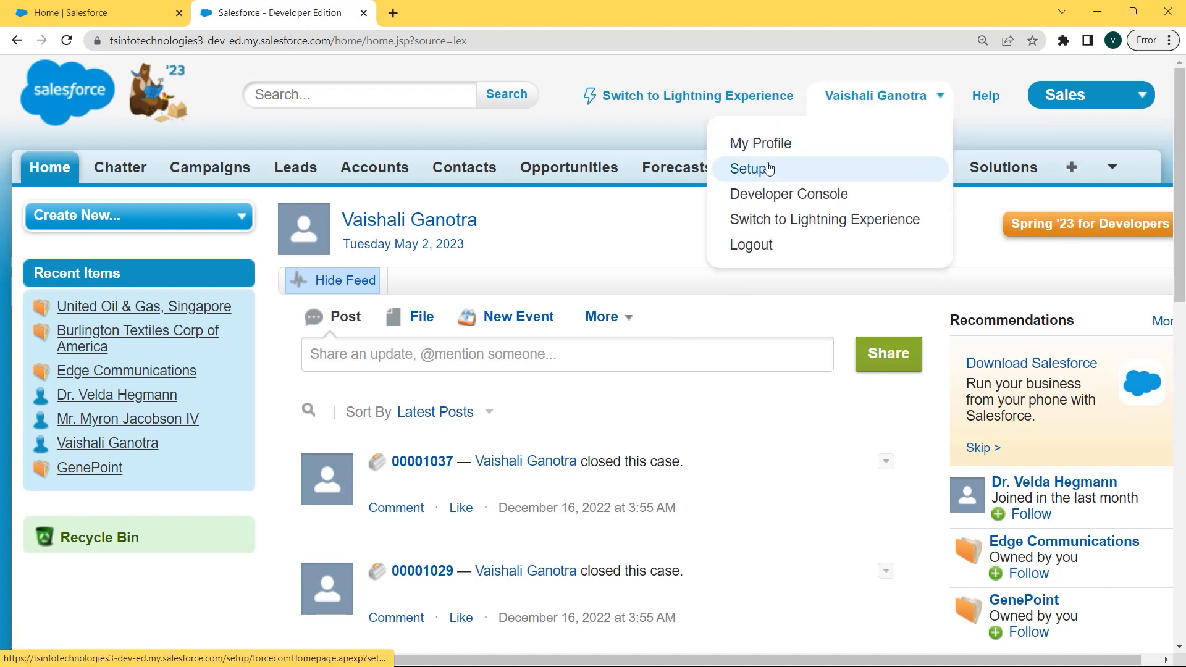
pyautogui.click(749, 174)
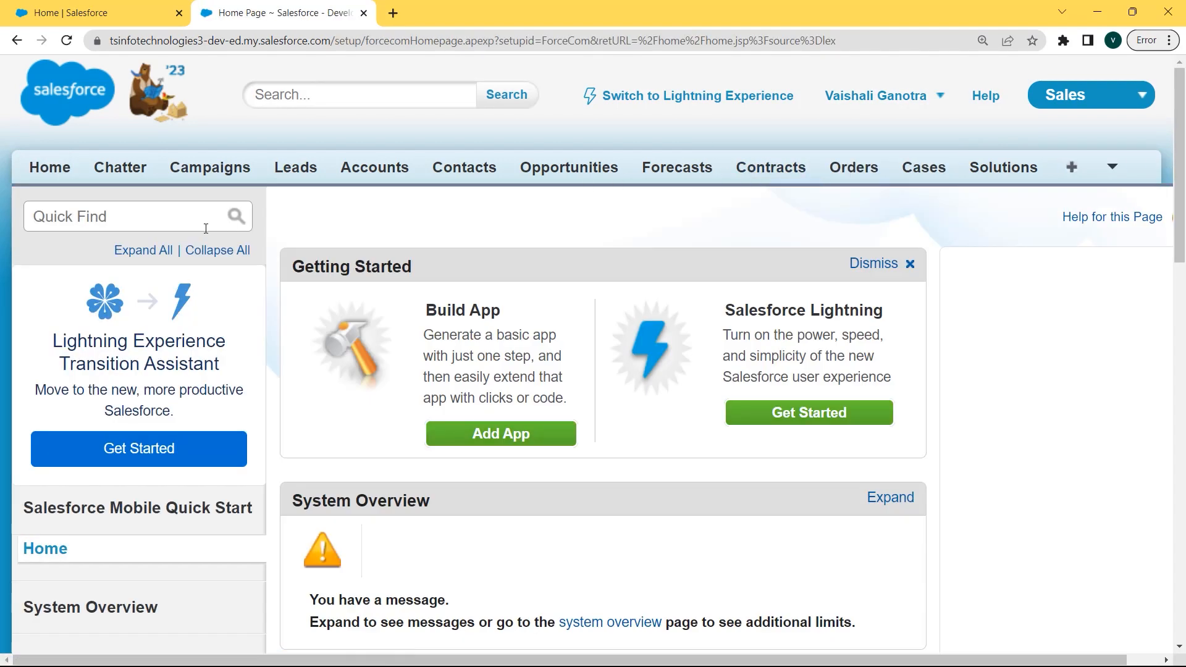
# Find Mass Transfer Records in Setup by searching for "mass tran" and open the Transfer Leads page
pyautogui.click(163, 226)
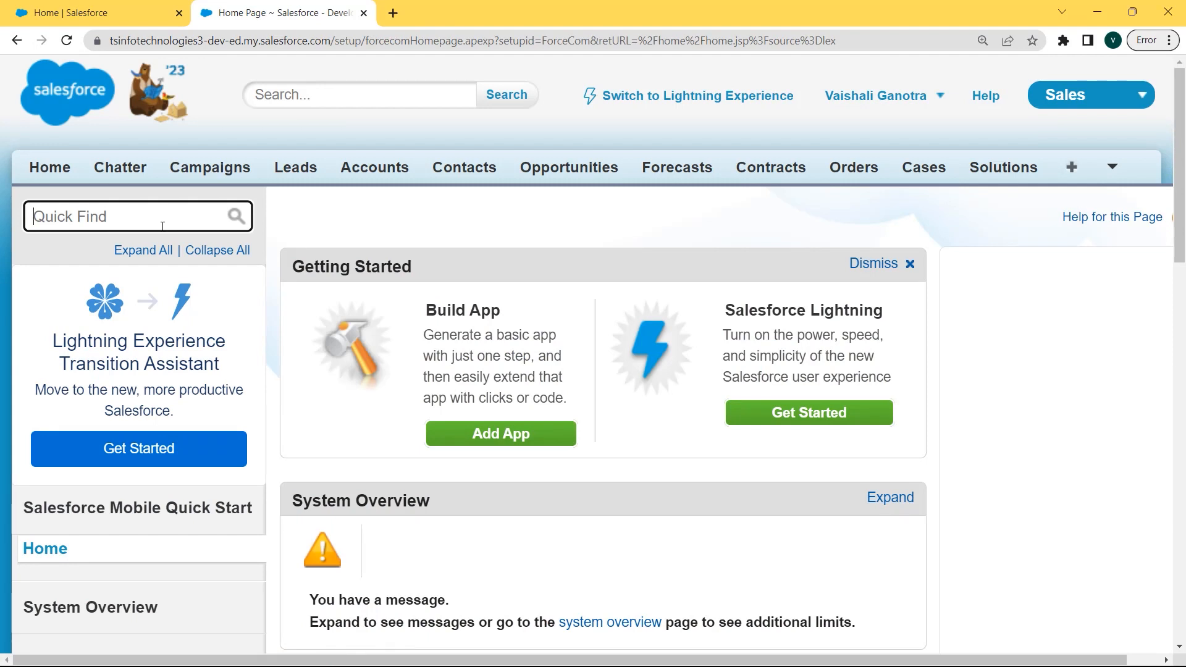
pyautogui.write('mass tran')
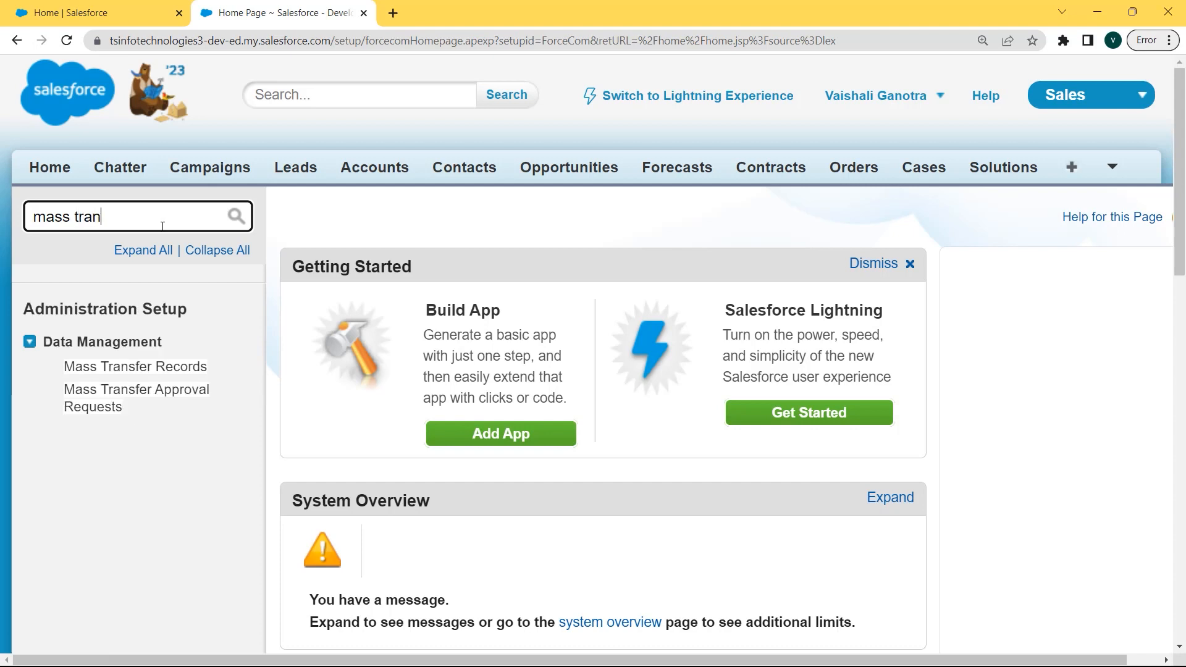
pyautogui.click(140, 369)
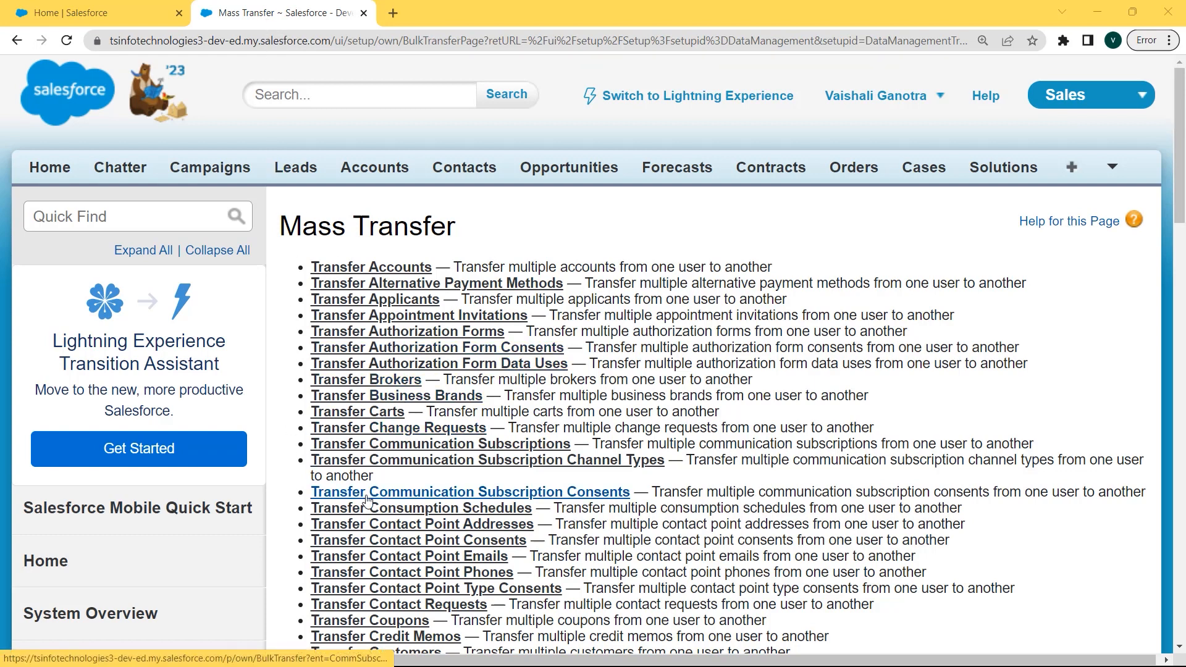
pyautogui.scroll(-8, 430, 402)
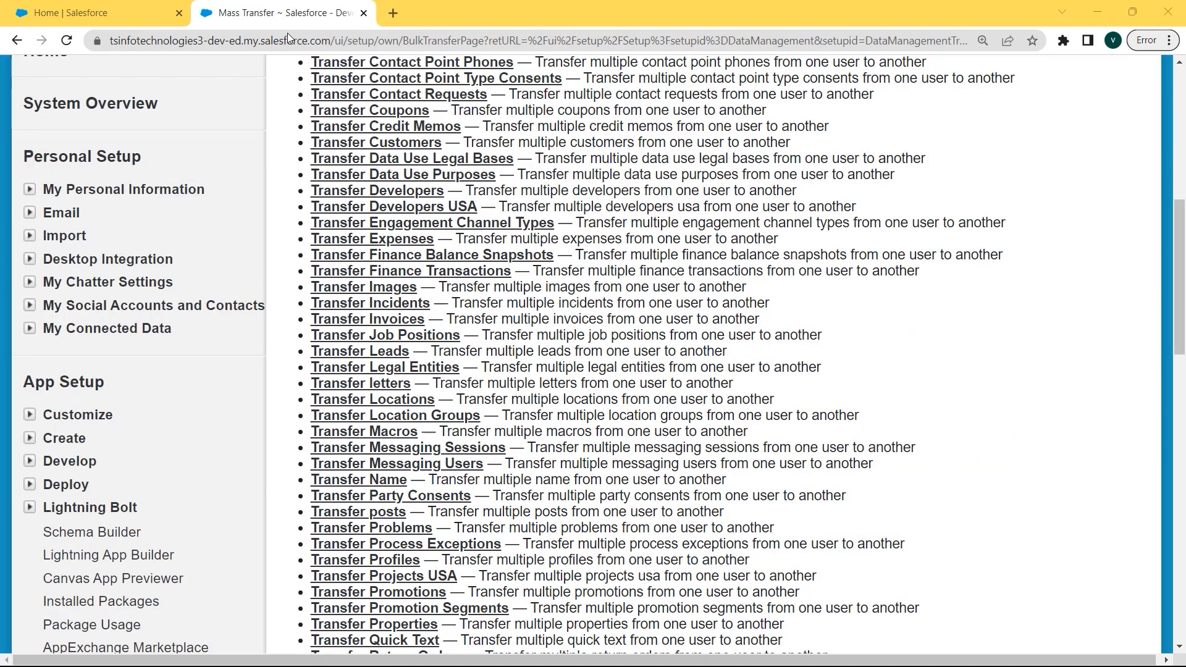
pyautogui.click(383, 354)
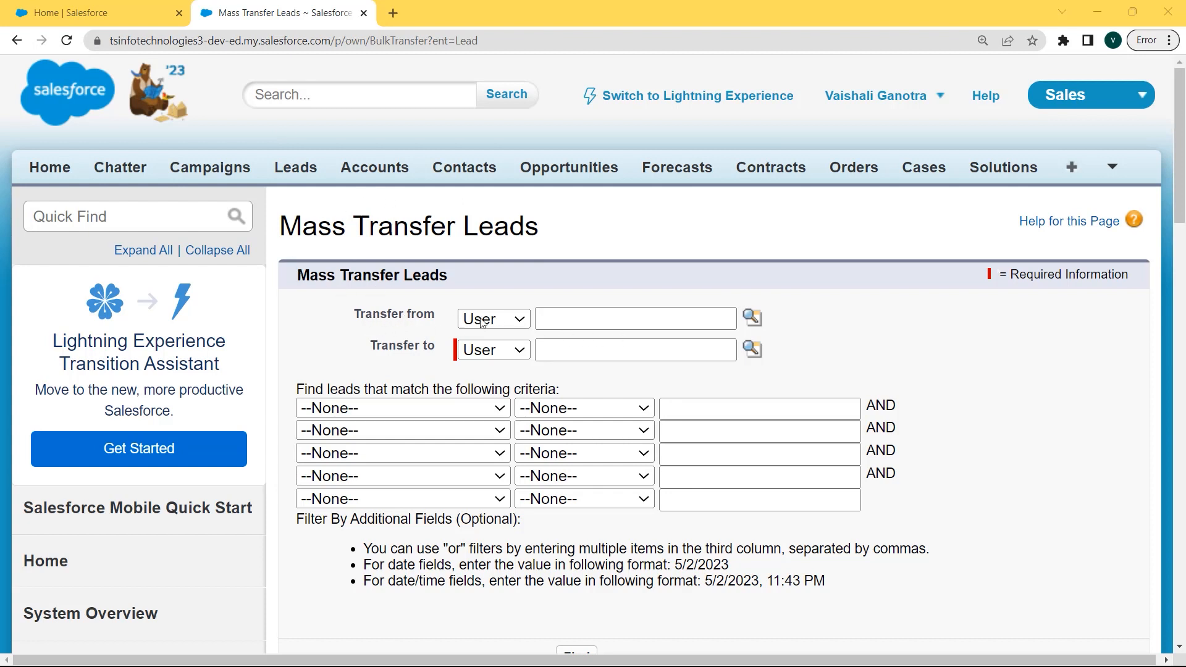
# Look up the logged-in user as the user to transfer leads from and Integration User as the user to transfer to
pyautogui.click(755, 326)
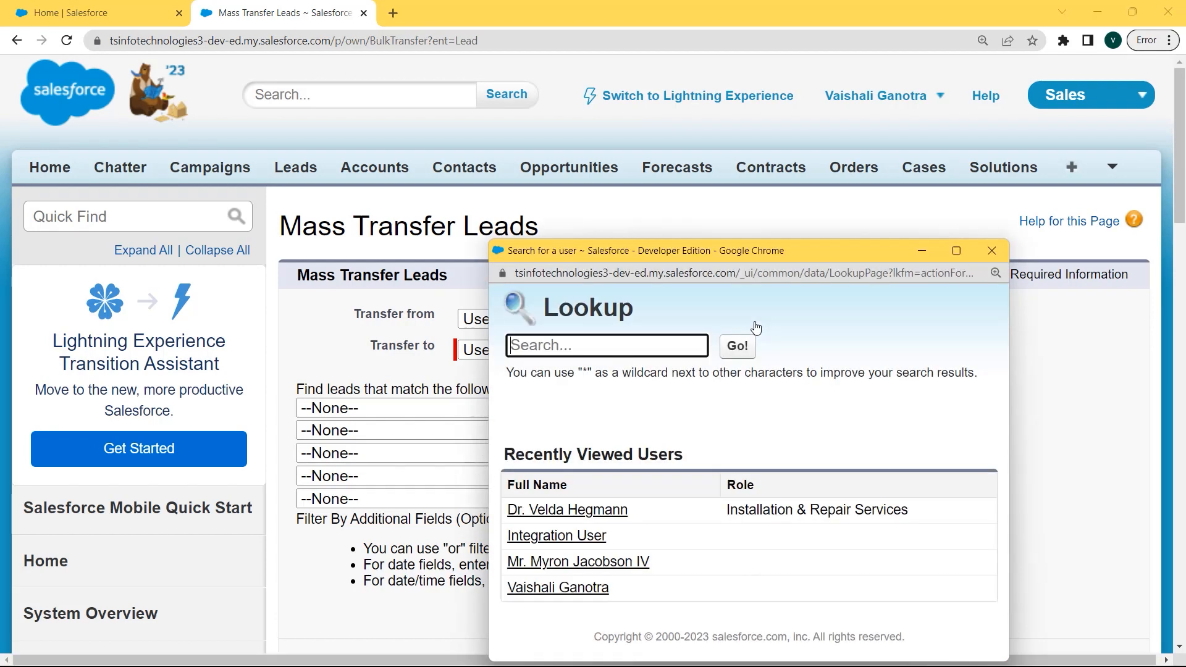
pyautogui.click(559, 588)
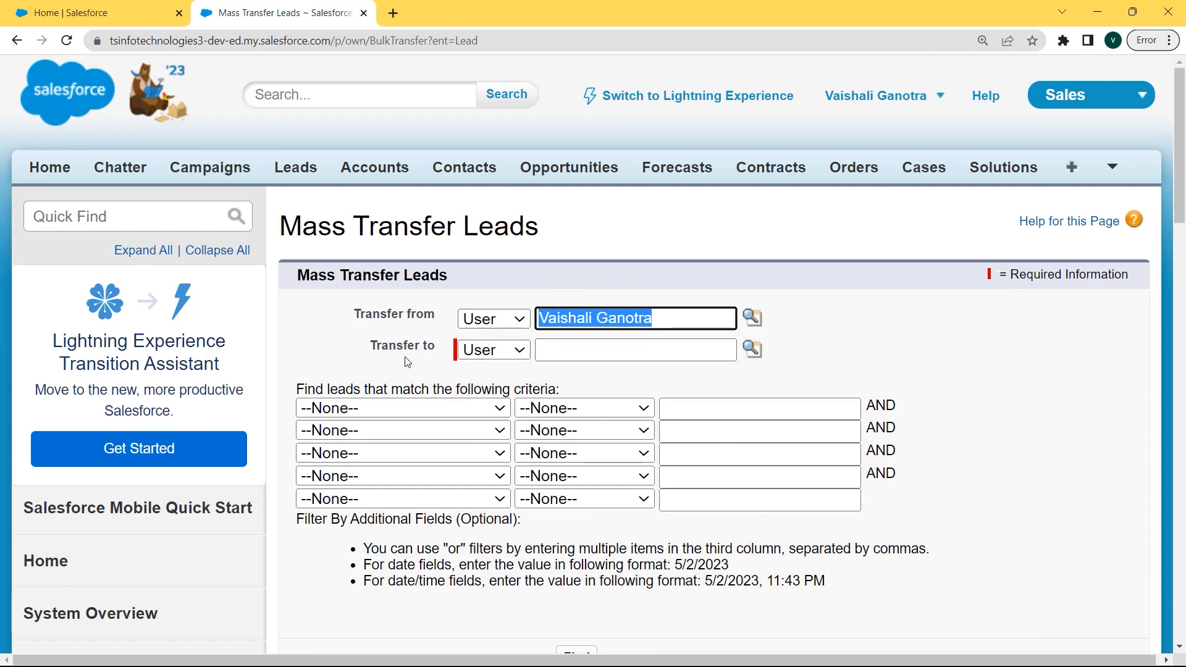
pyautogui.click(750, 352)
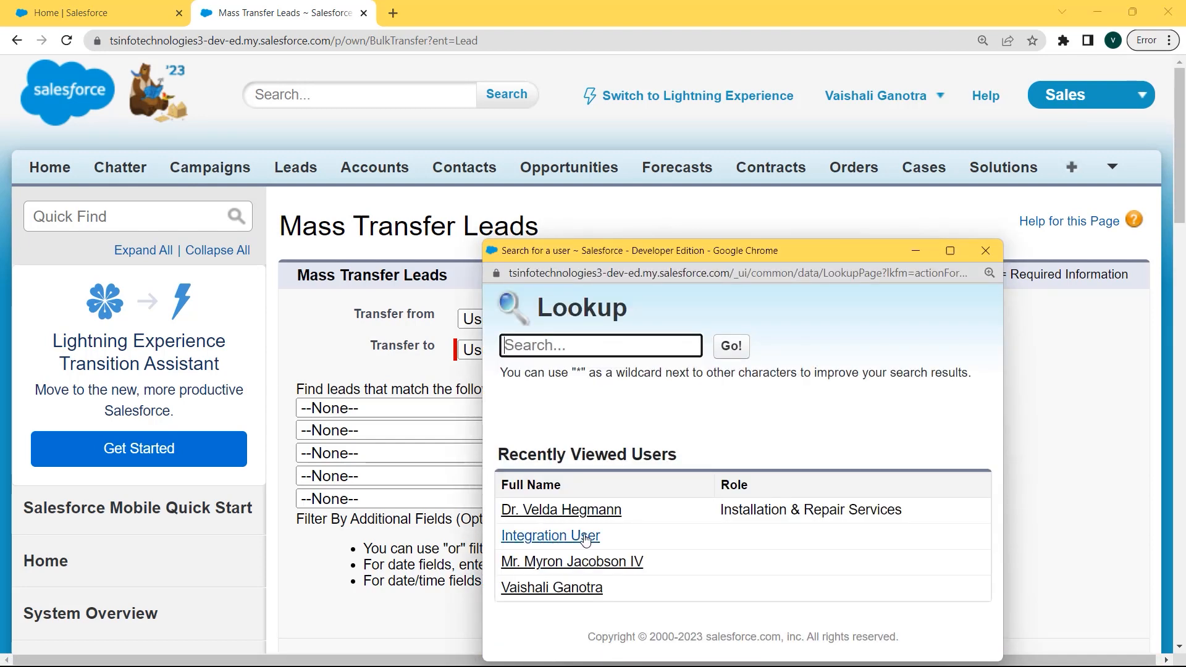
pyautogui.click(554, 536)
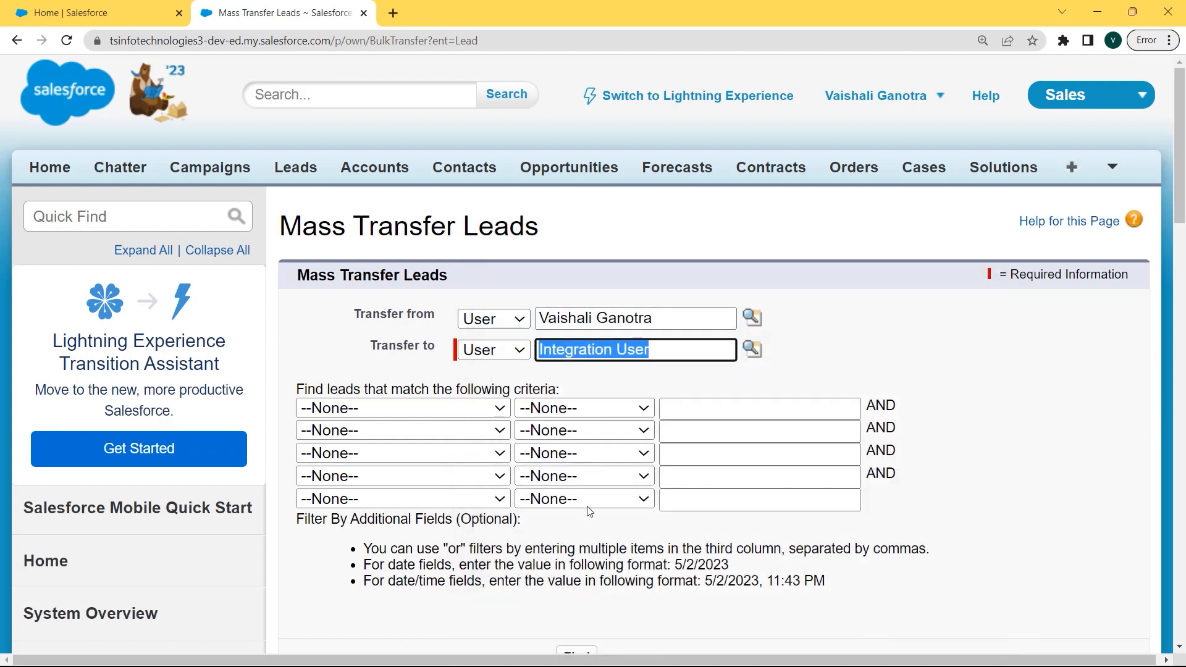
# Find the leads whose Lead Status equals "Open - Not Contacted"
pyautogui.click(449, 413)
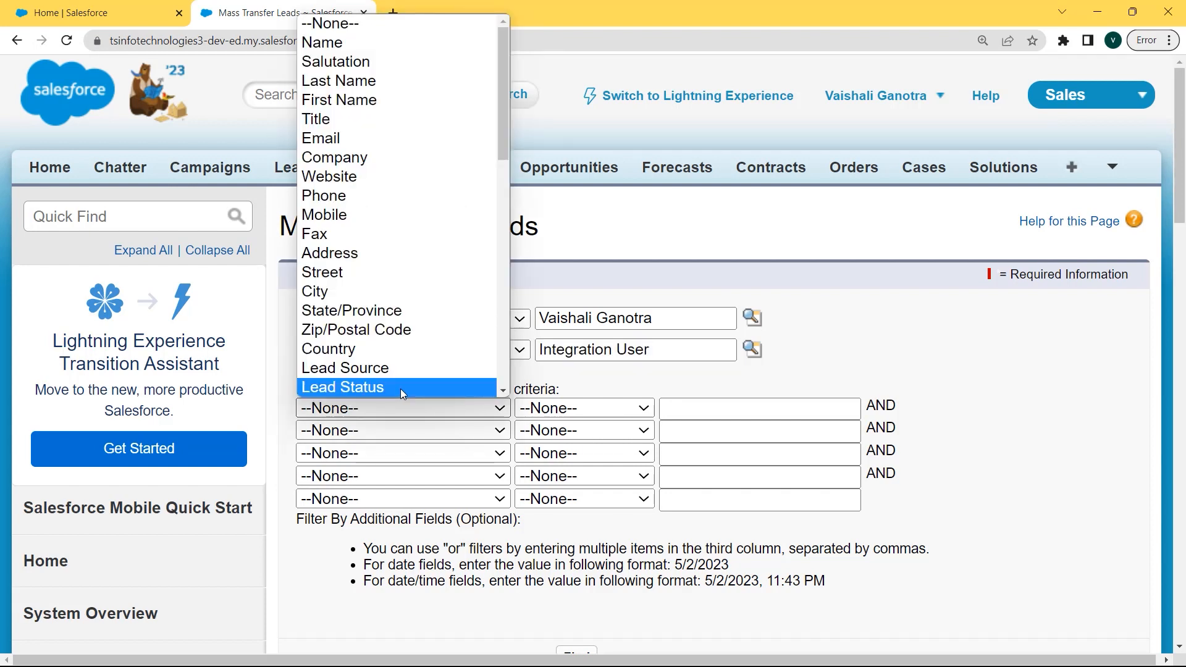
pyautogui.click(401, 388)
pyautogui.click(647, 412)
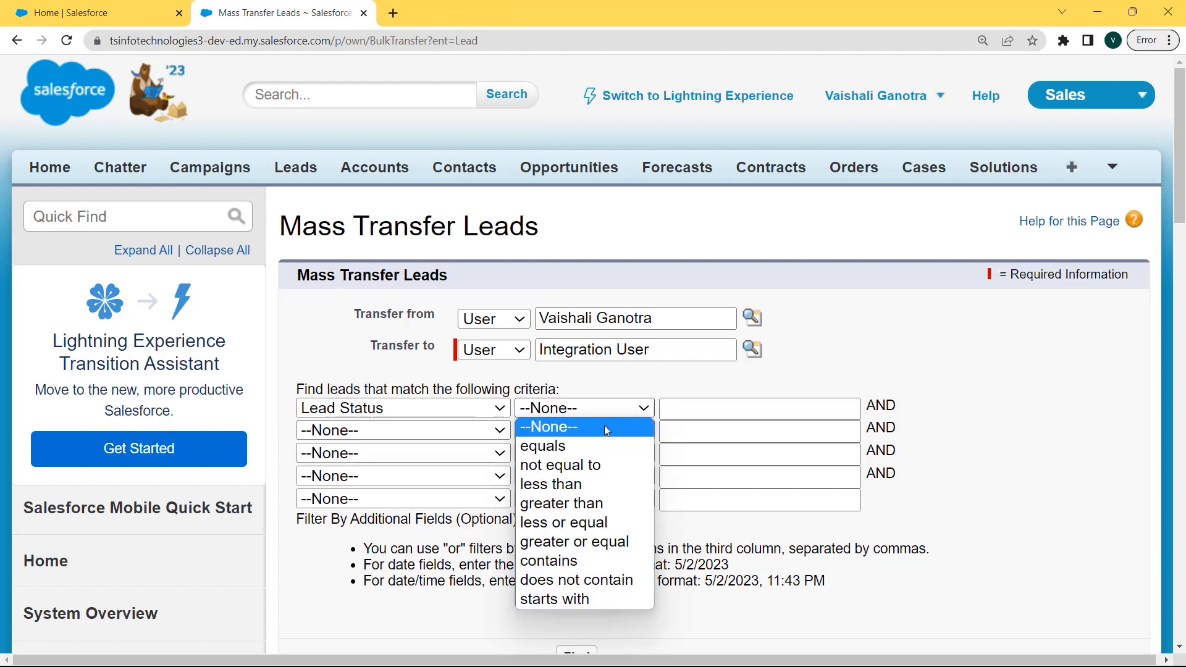
pyautogui.click(573, 446)
pyautogui.click(723, 413)
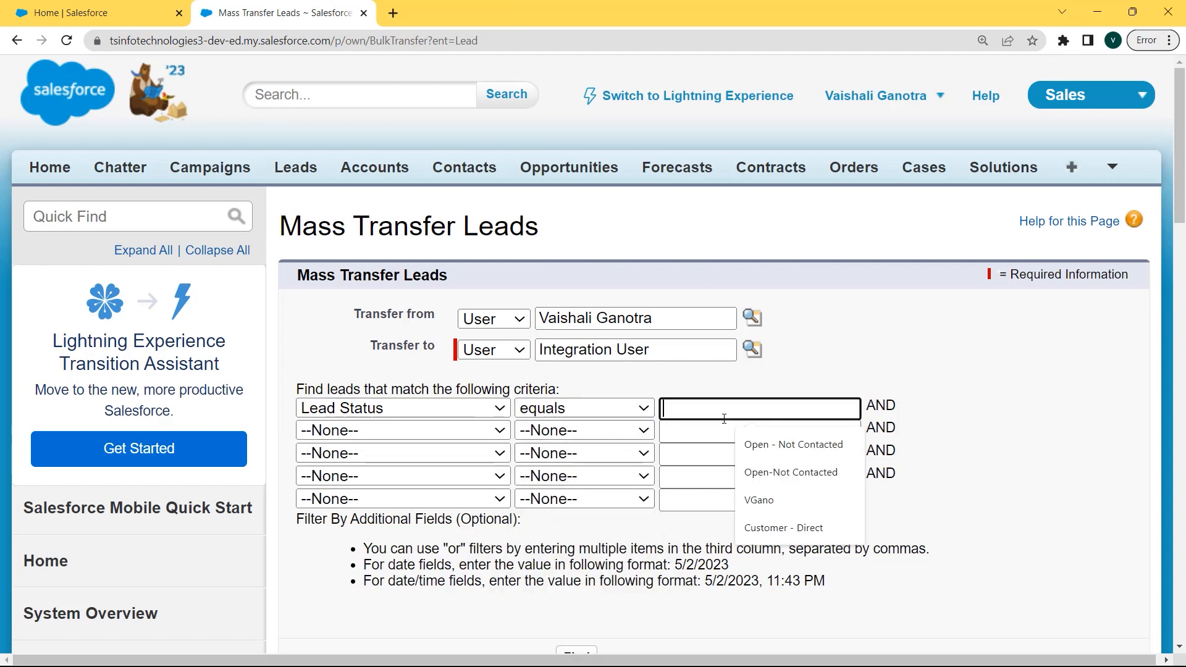
pyautogui.click(752, 445)
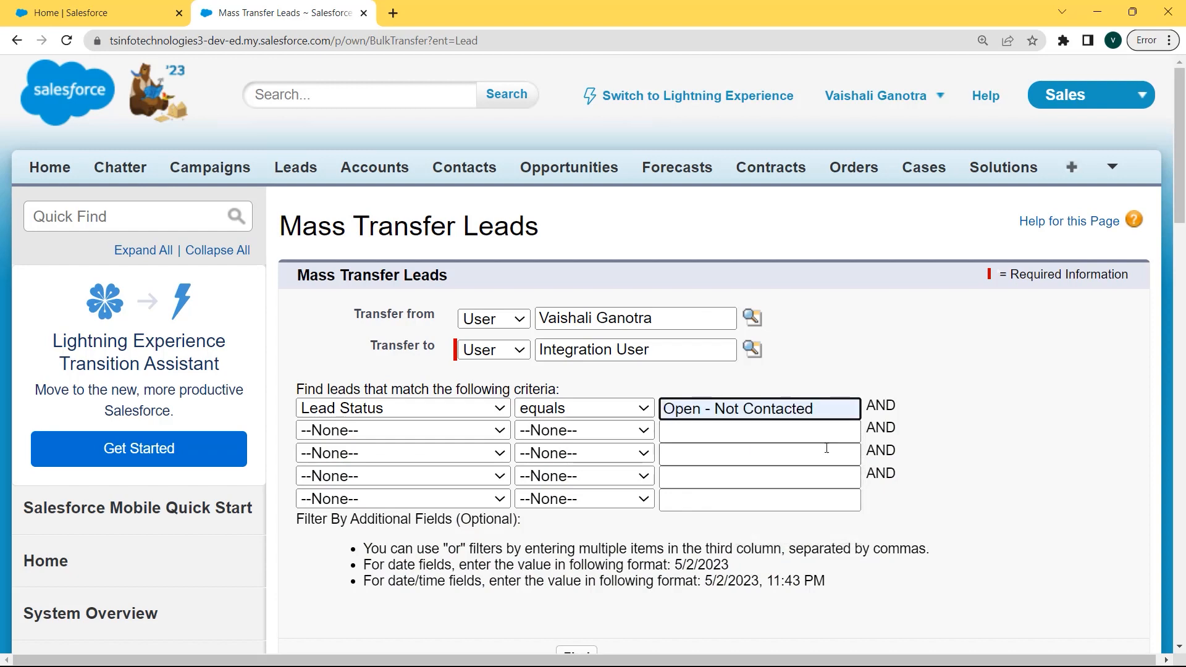
pyautogui.scroll(-5, 1164, 267)
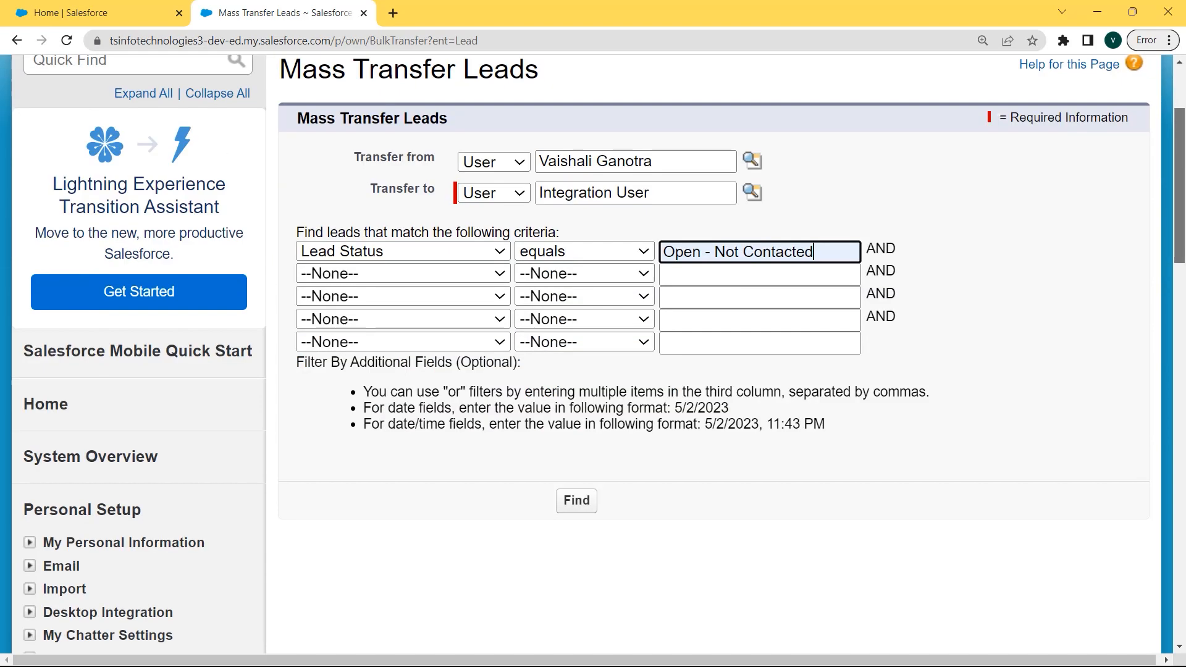
pyautogui.click(585, 373)
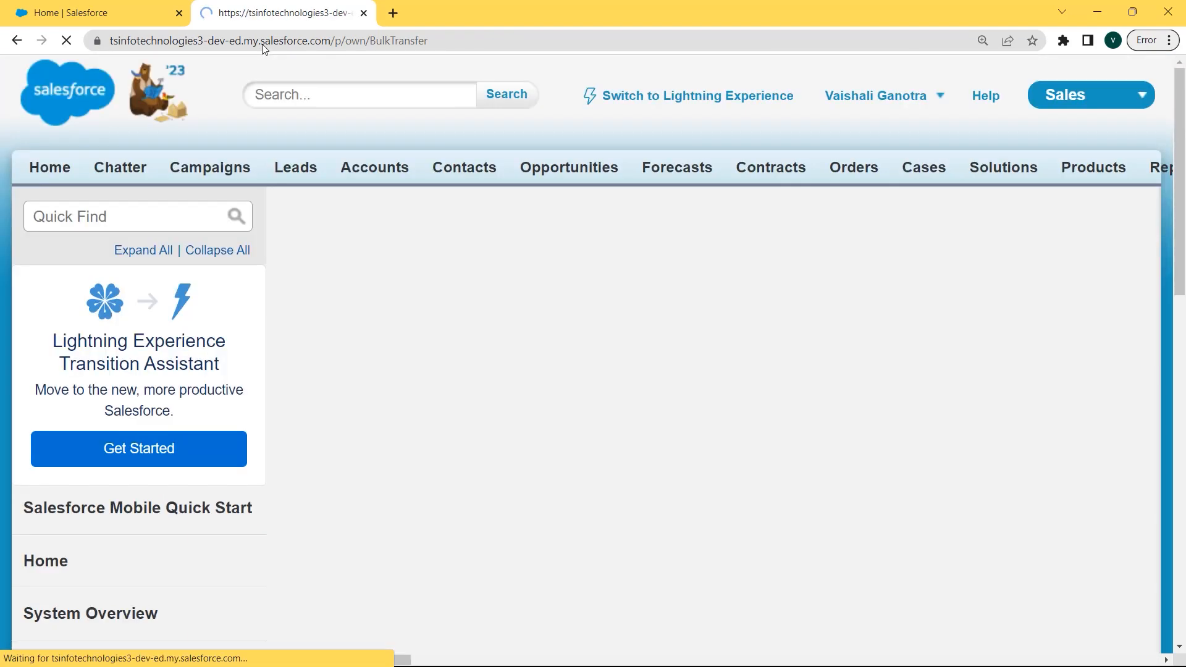
# Select the first four leads in the results and transfer them to the new owner
pyautogui.moveTo(1179, 179); pyautogui.dragTo(1182, 320)
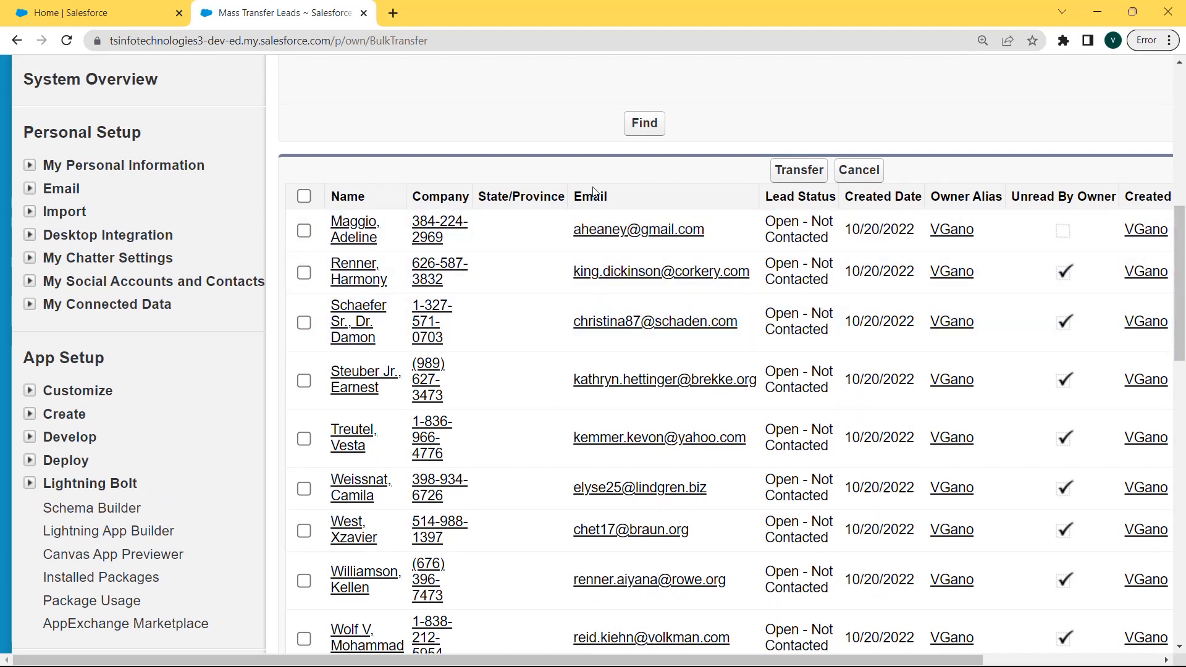
pyautogui.click(304, 231)
pyautogui.click(303, 273)
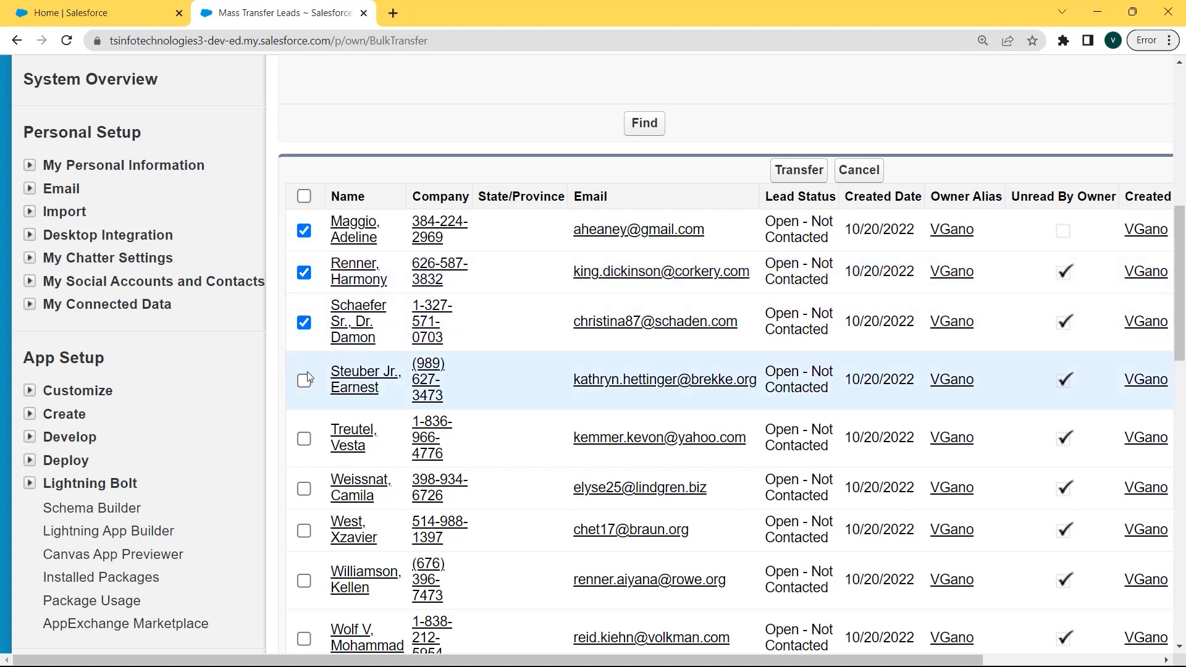
pyautogui.click(303, 381)
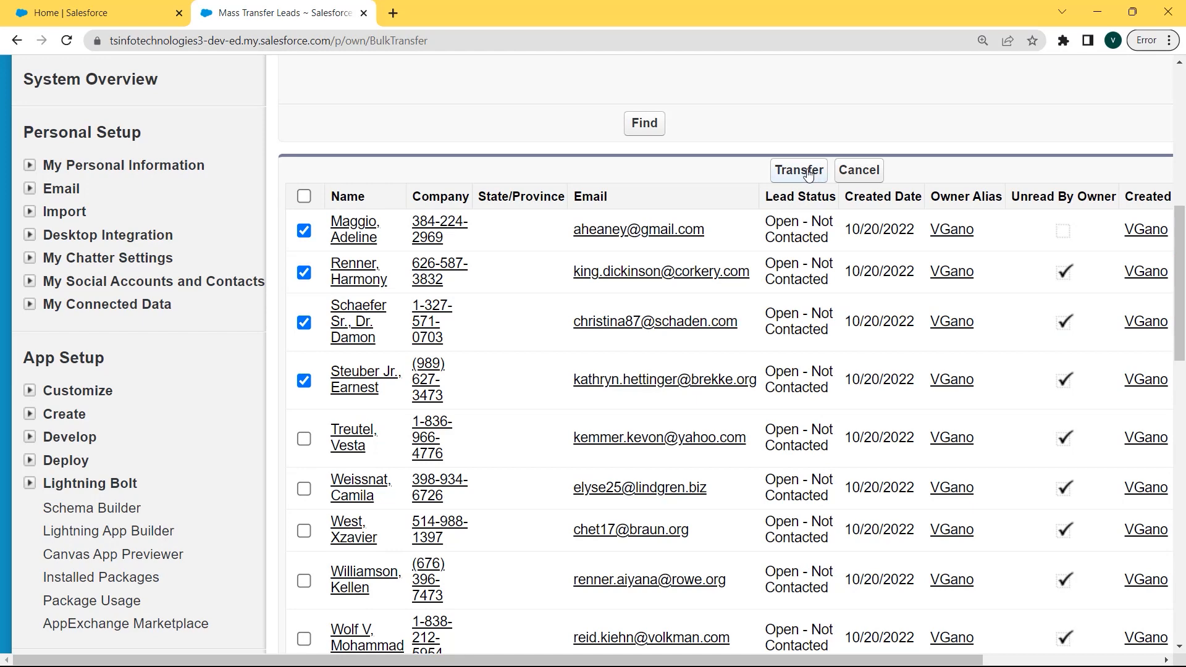
pyautogui.click(807, 174)
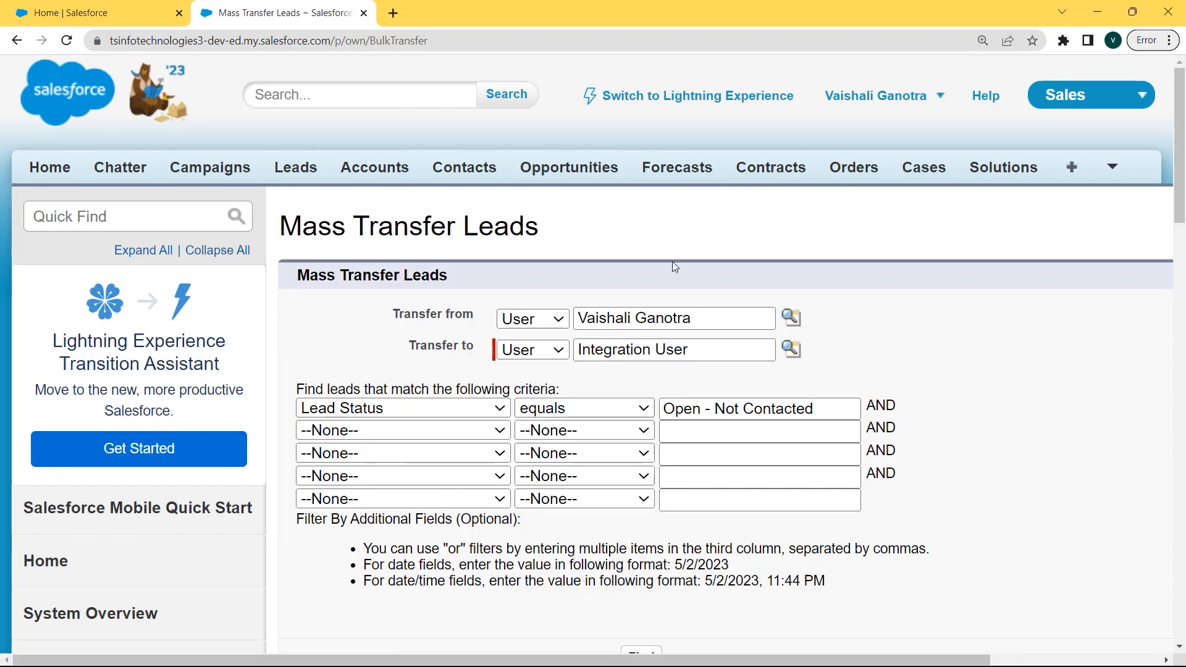
pyautogui.moveTo(1179, 171); pyautogui.dragTo(1180, 316)
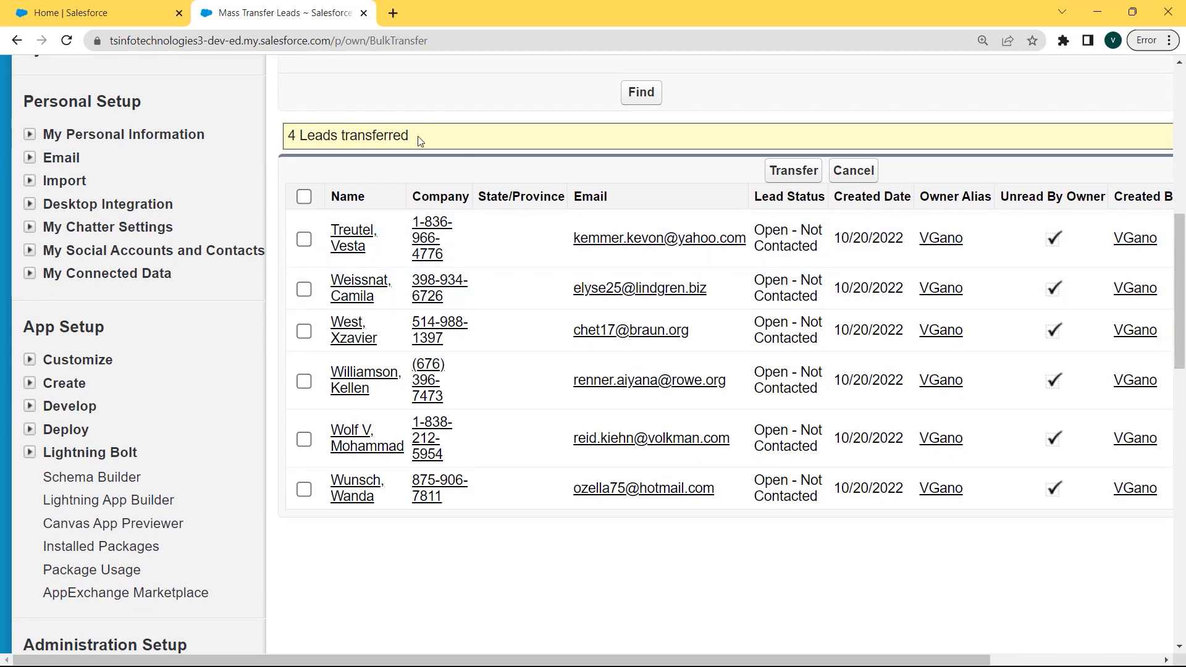
pyautogui.moveTo(424, 140); pyautogui.dragTo(290, 135)
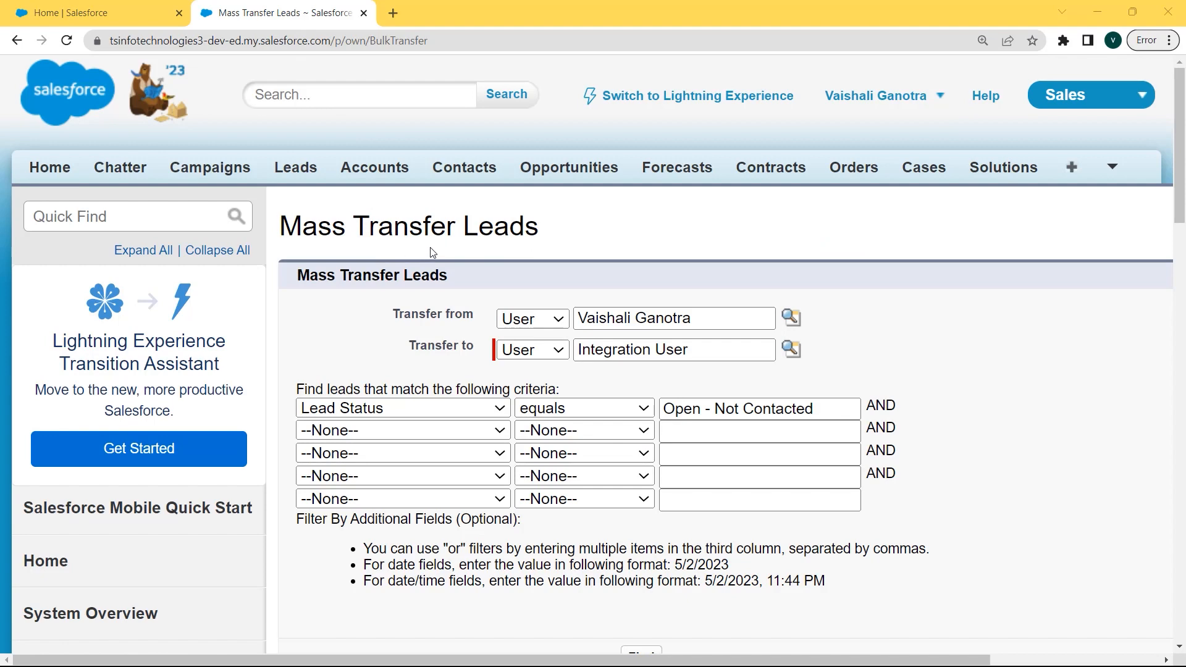
# Open the All Open Leads view and check the owner alias of the transferred leads
pyautogui.click(288, 168)
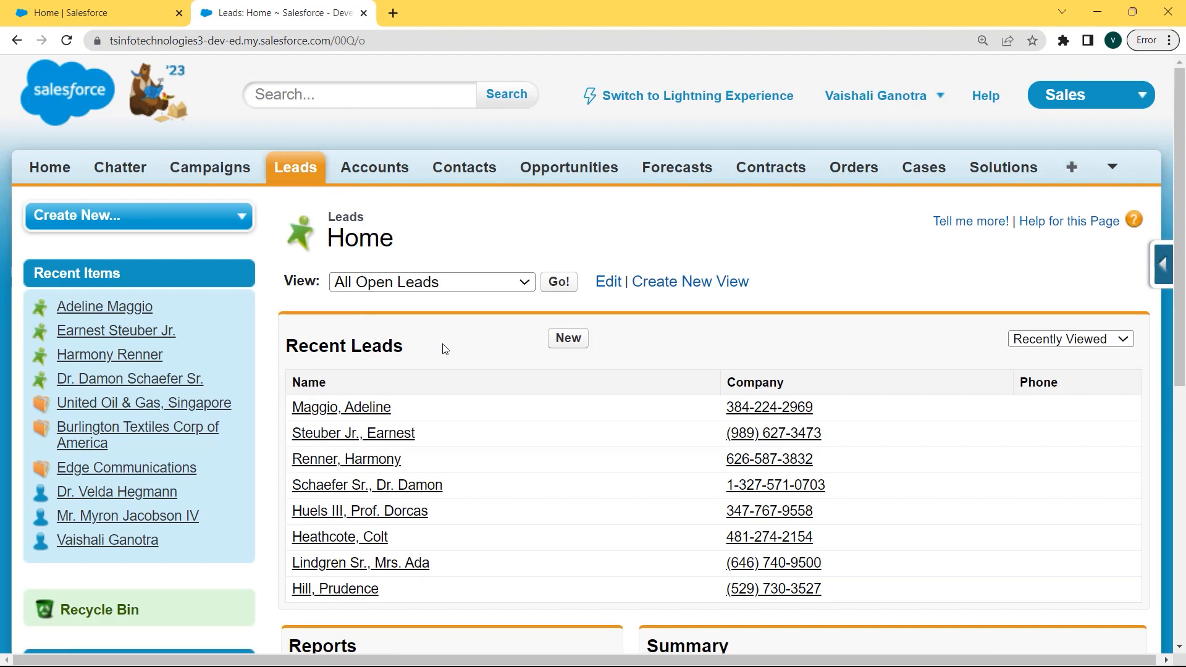
pyautogui.moveTo(1180, 231); pyautogui.dragTo(1179, 241)
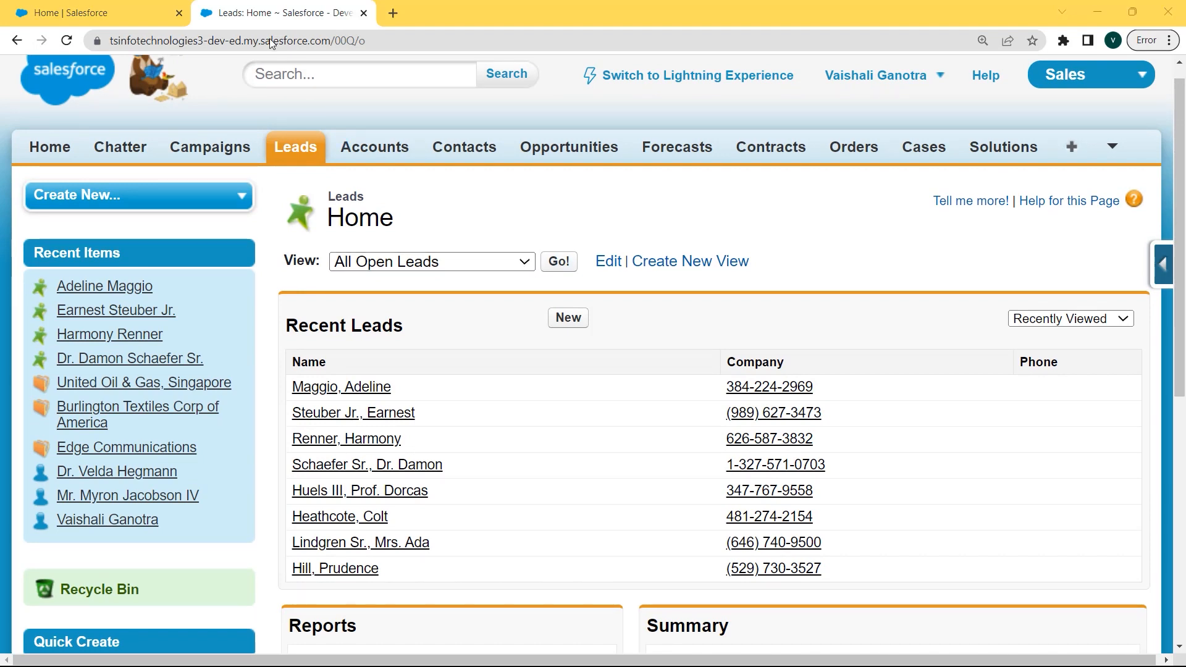
pyautogui.scroll(1, 278, 59)
pyautogui.click(524, 284)
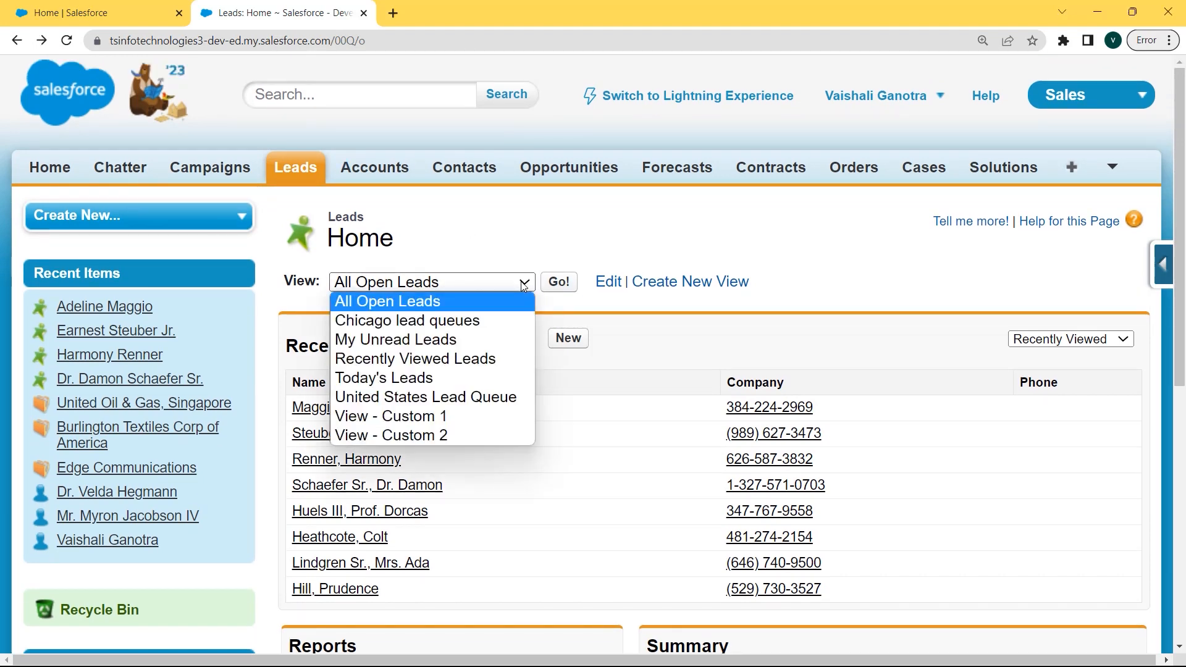
pyautogui.click(446, 302)
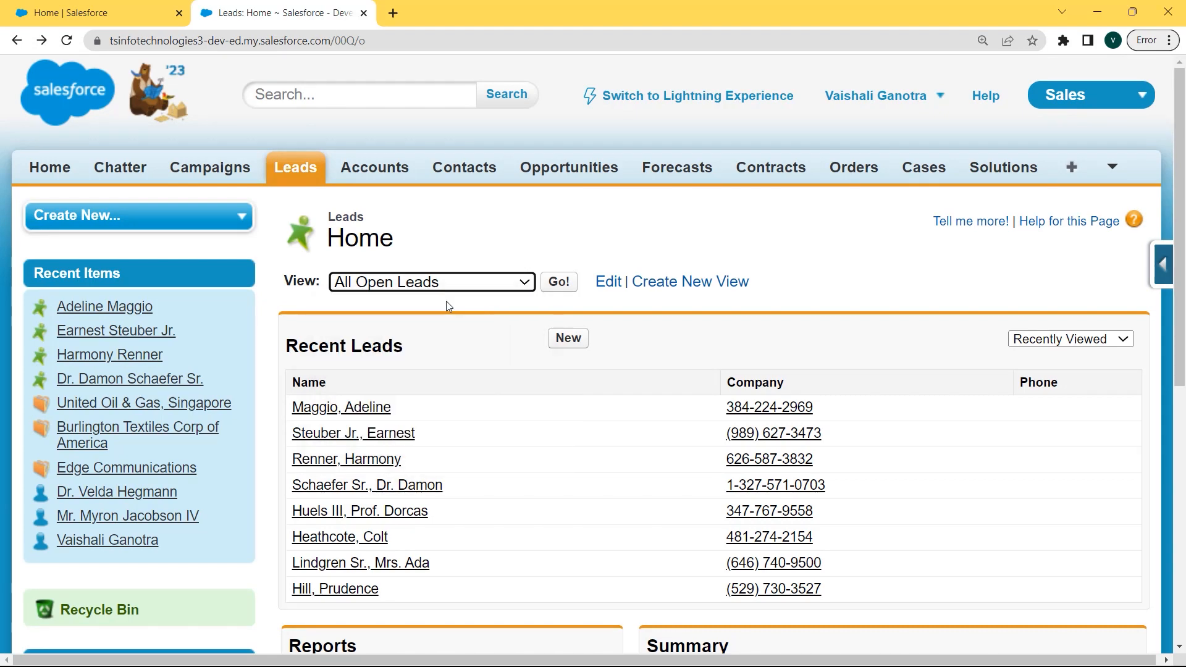
pyautogui.click(567, 283)
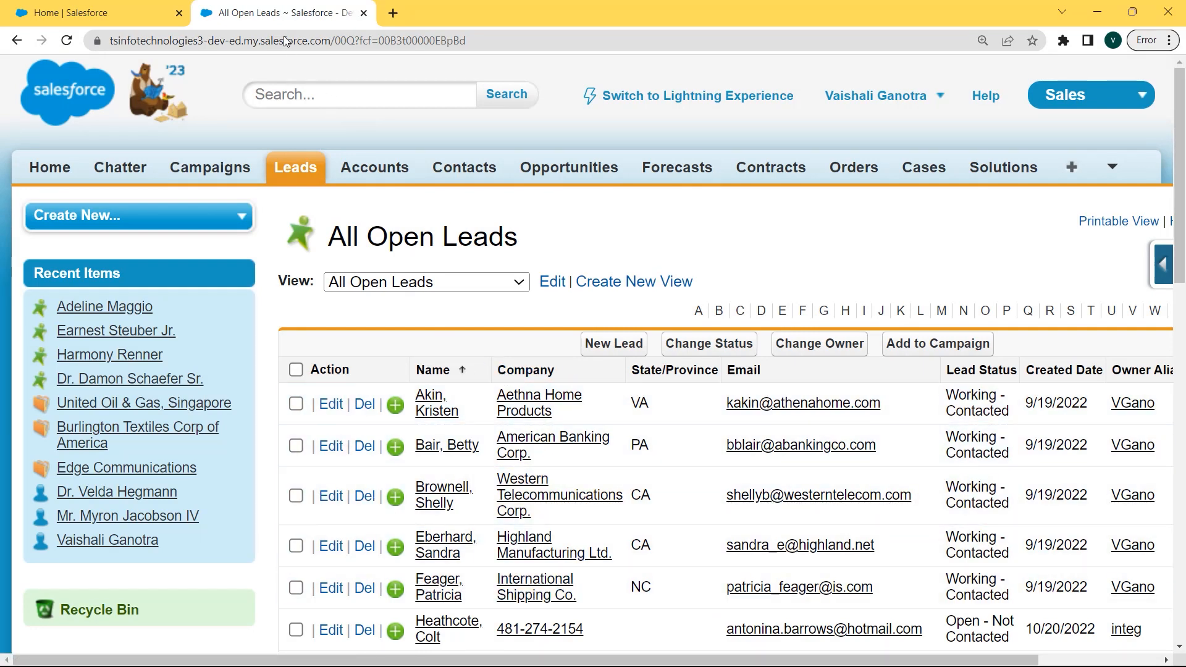
pyautogui.scroll(-15, 505, 211)
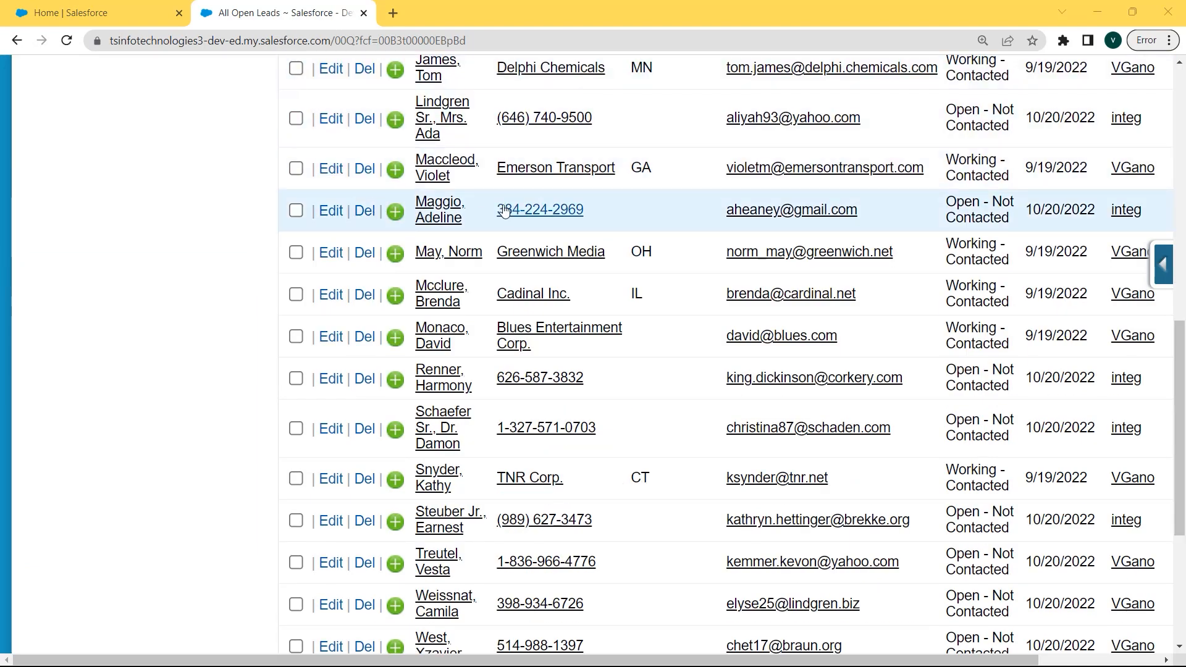